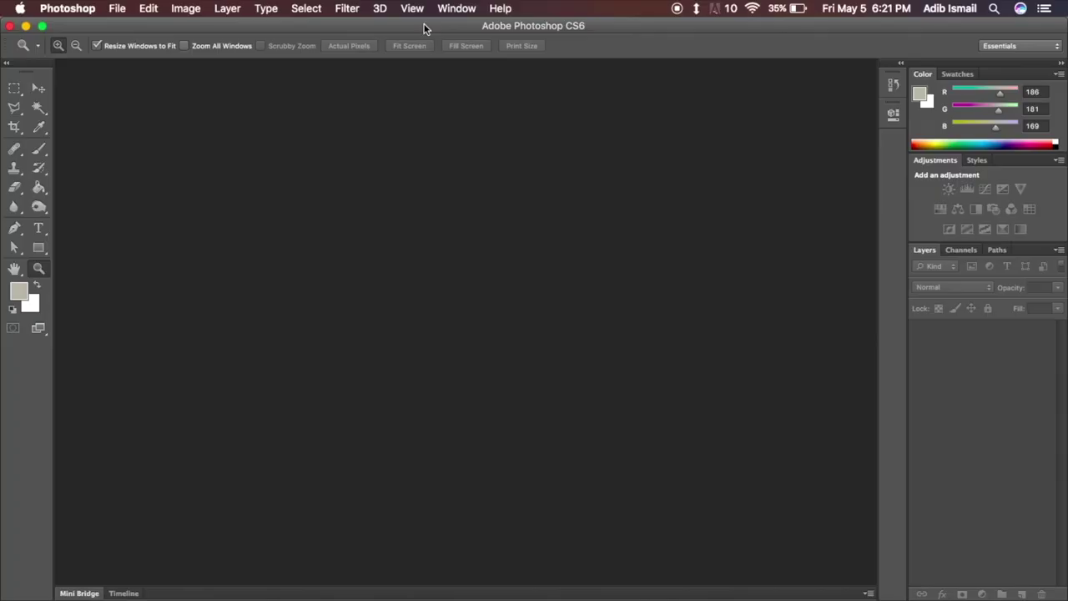
Open the bearded man's portrait JPG from the Downloads stack in Photoshop.
left_click(715, 594)
left_click_drag(723, 496, 491, 321)
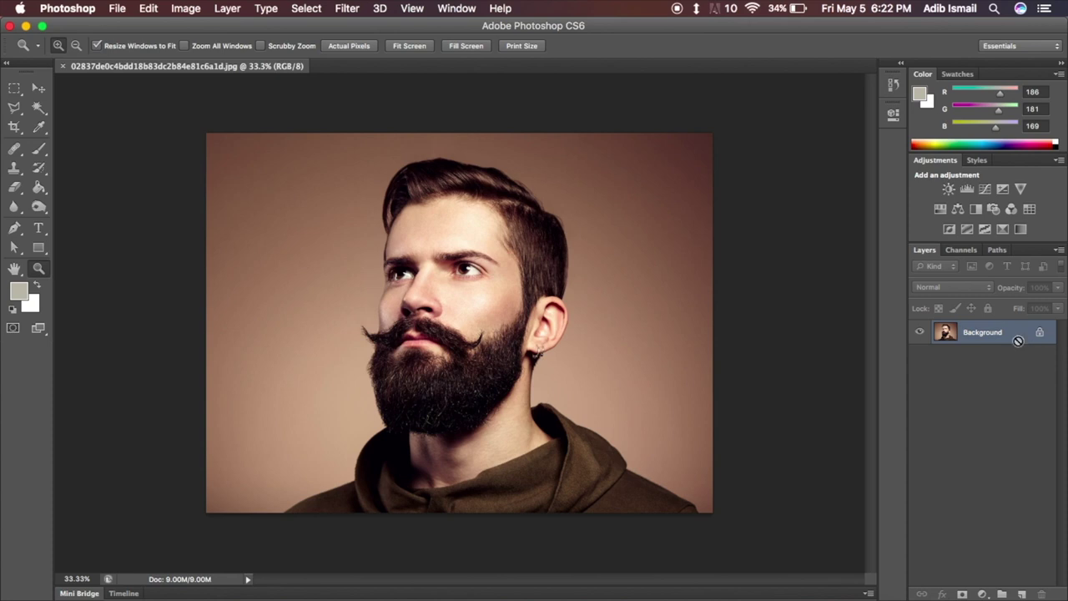
Duplicate the portrait into a Background copy layer.
key("super+j")
key("BackSpace")
left_click_drag(1018, 334, 1027, 595)
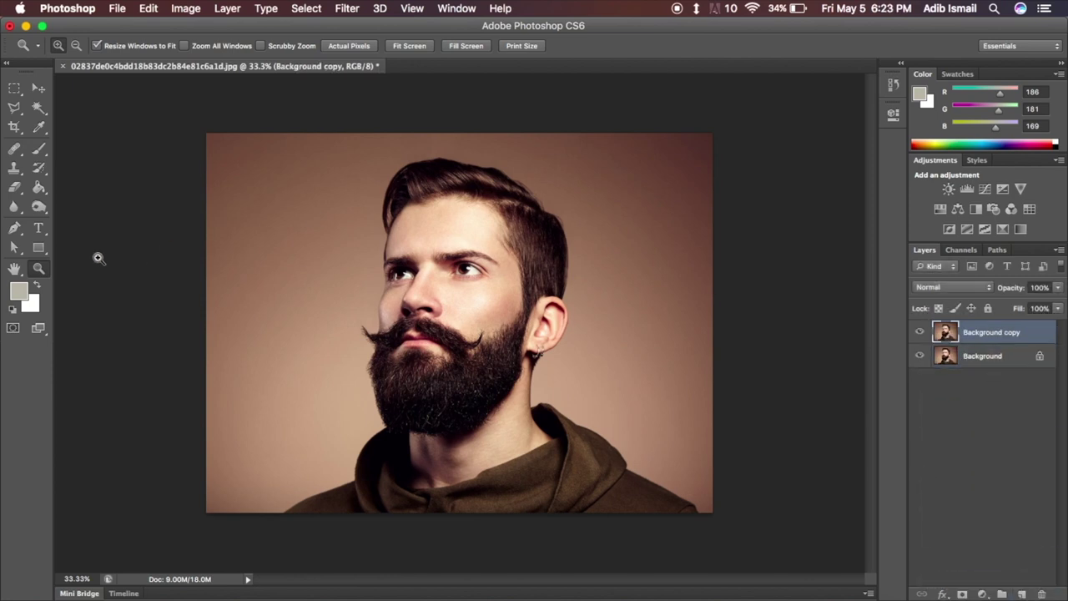
Zoom in on the beard and set up the Background Eraser at 50% tolerance with a larger brush.
left_click_drag(382, 258, 432, 357)
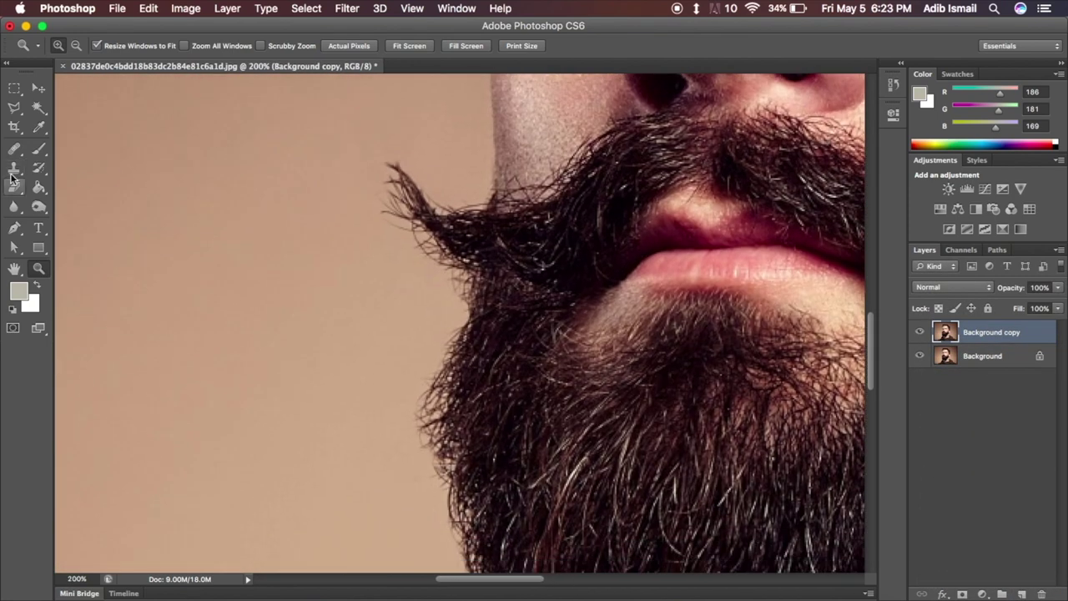
left_click(13, 187)
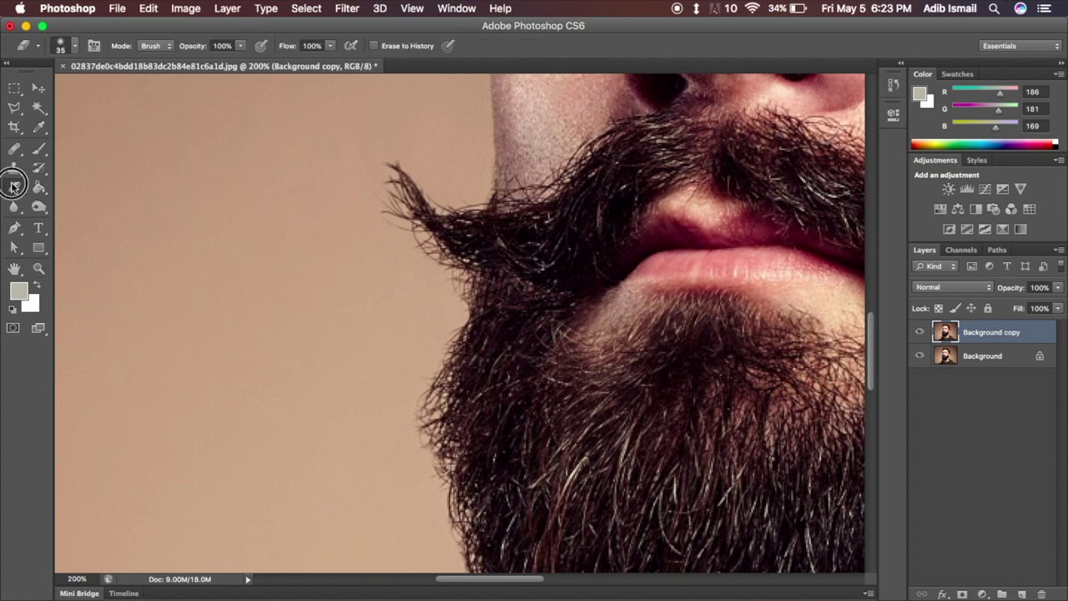
left_click_drag(13, 187, 58, 204)
left_click(58, 202)
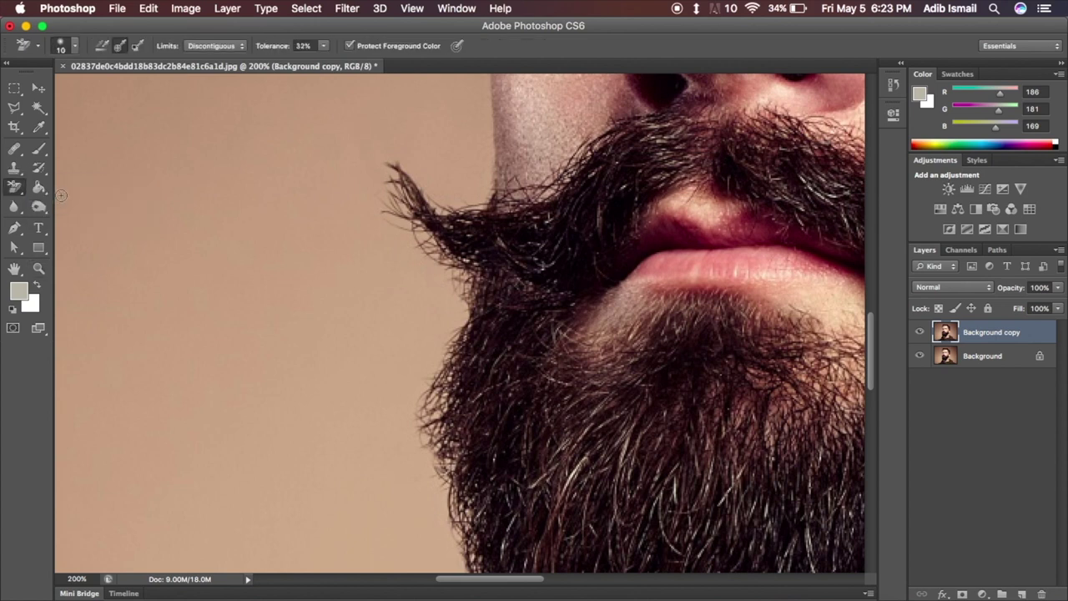
left_click_drag(324, 46, 340, 65)
key("bracketright")
scroll(313, 329, "down", 3)
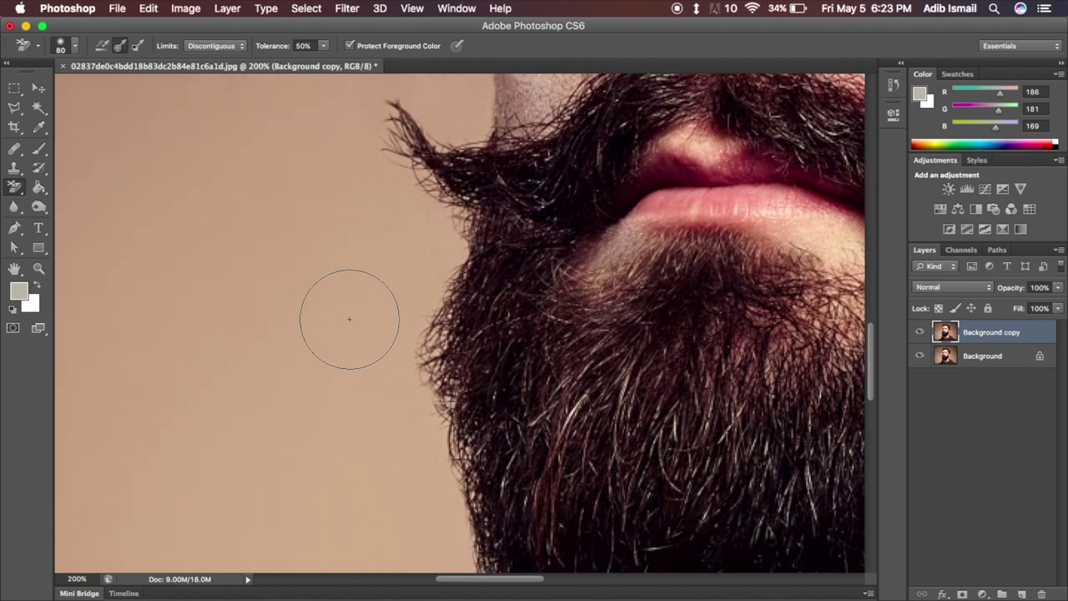
key("bracketright")
key("bracketright")
key("bracketright")
Hide the original Background layer and erase the background beside the beard.
left_click(357, 313)
left_click(920, 357)
left_click(920, 356)
key("bracketright")
key("bracketright")
key("bracketright")
left_click(320, 295)
mouse_move(320, 296)
left_mouse_down()
mouse_move(353, 258)
mouse_move(348, 358)
left_mouse_up()
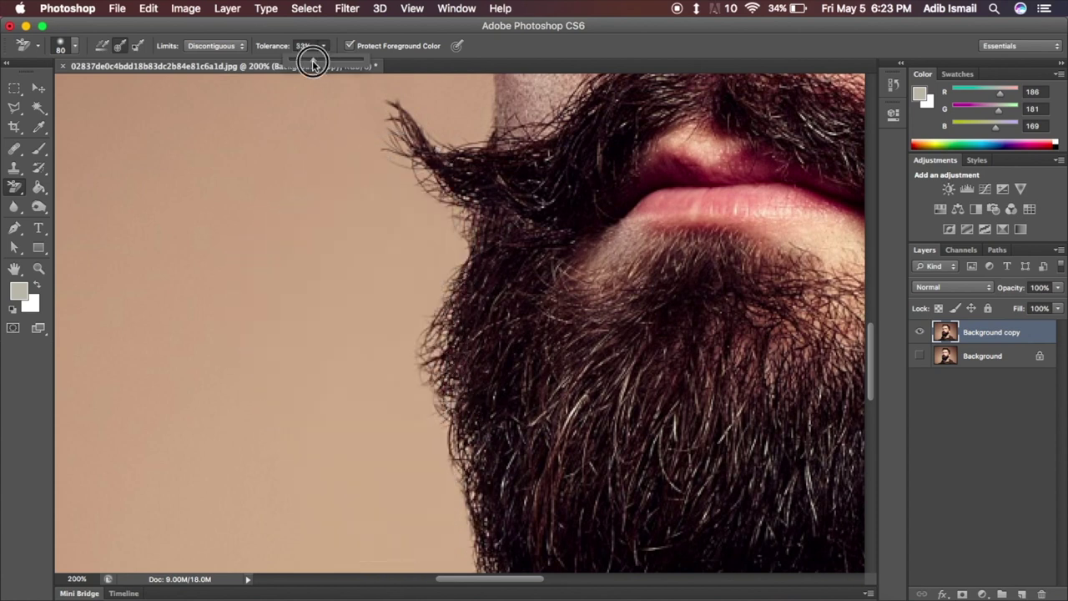
mouse_move(276, 117)
left_mouse_down()
mouse_move(389, 142)
mouse_move(389, 418)
left_mouse_up()
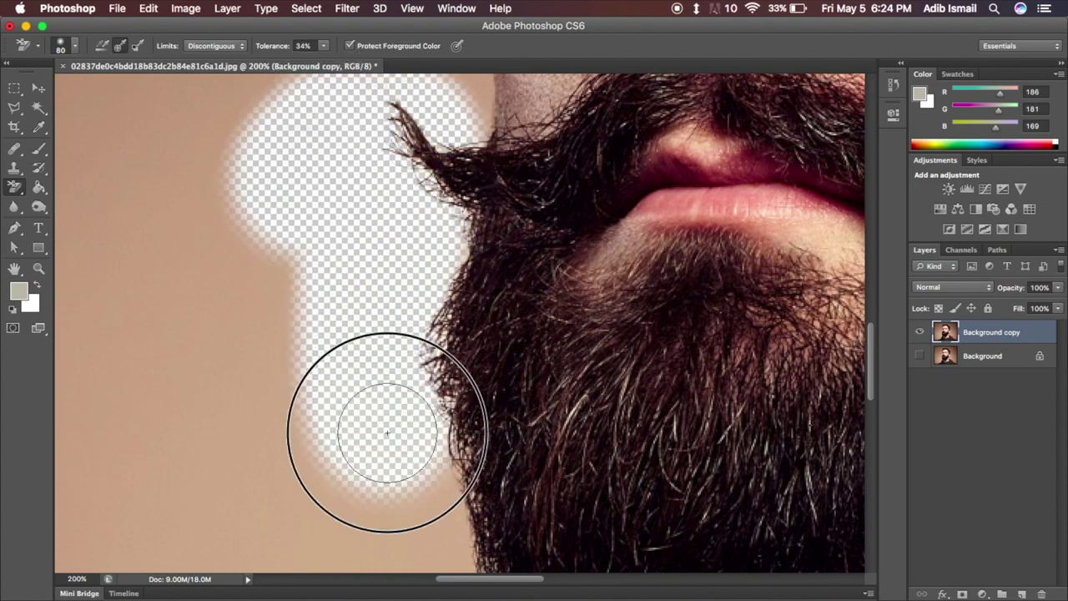
scroll(389, 417, "down", 2)
left_click_drag(410, 270, 368, 342)
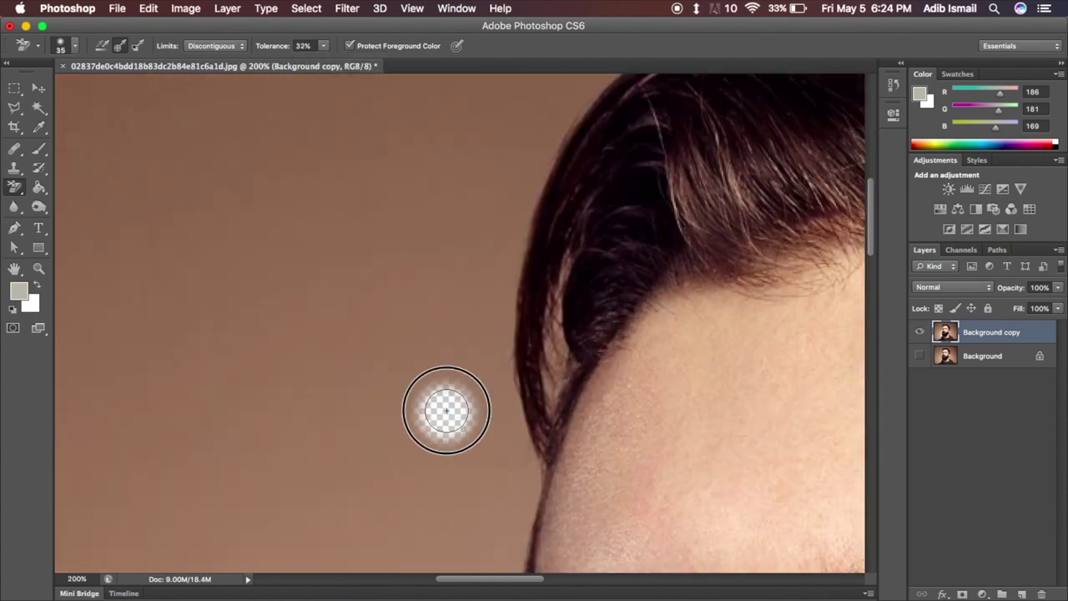
Erase the background left of the hair and along the hairline.
mouse_move(443, 408)
left_mouse_down()
mouse_move(477, 375)
mouse_move(507, 165)
mouse_move(477, 341)
left_mouse_up()
scroll(410, 305, "up", 5)
left_click_drag(410, 305, 706, 270)
scroll(707, 270, "right", 10)
scroll(309, 226, "down", 3)
mouse_move(83, 217)
left_mouse_down()
mouse_move(286, 256)
mouse_move(585, 457)
mouse_move(625, 520)
left_mouse_up()
scroll(625, 520, "down", 5)
left_click_drag(250, 83, 333, 238)
scroll(334, 238, "down", 10)
mouse_move(543, 284)
left_mouse_down()
mouse_move(480, 256)
mouse_move(412, 309)
left_mouse_up()
scroll(543, 233, "down", 3)
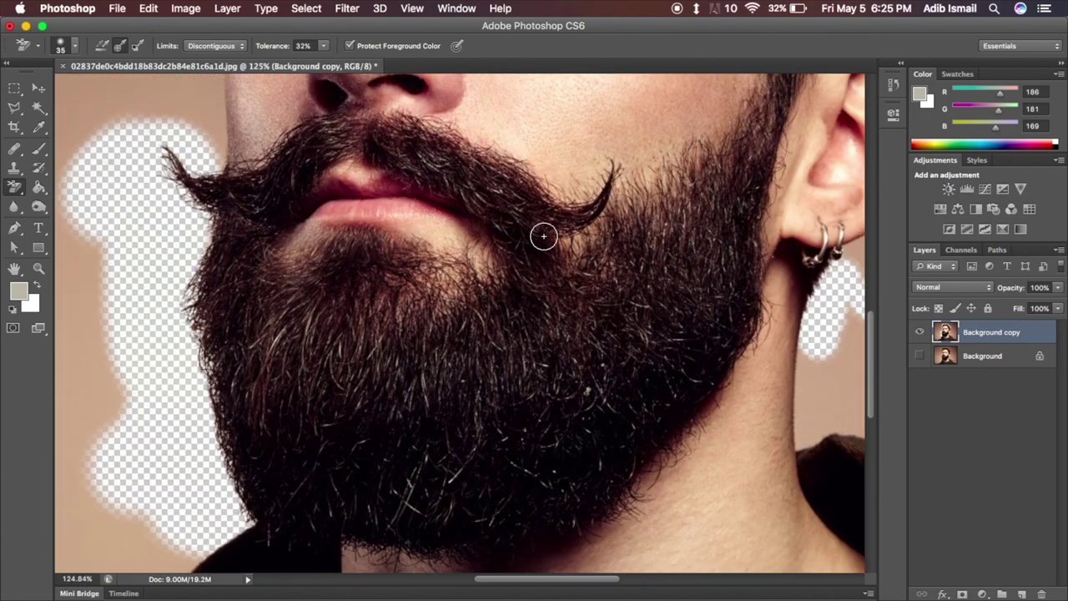
scroll(553, 232, "down", 2)
scroll(544, 236, "down", 2)
scroll(543, 237, "down", 3)
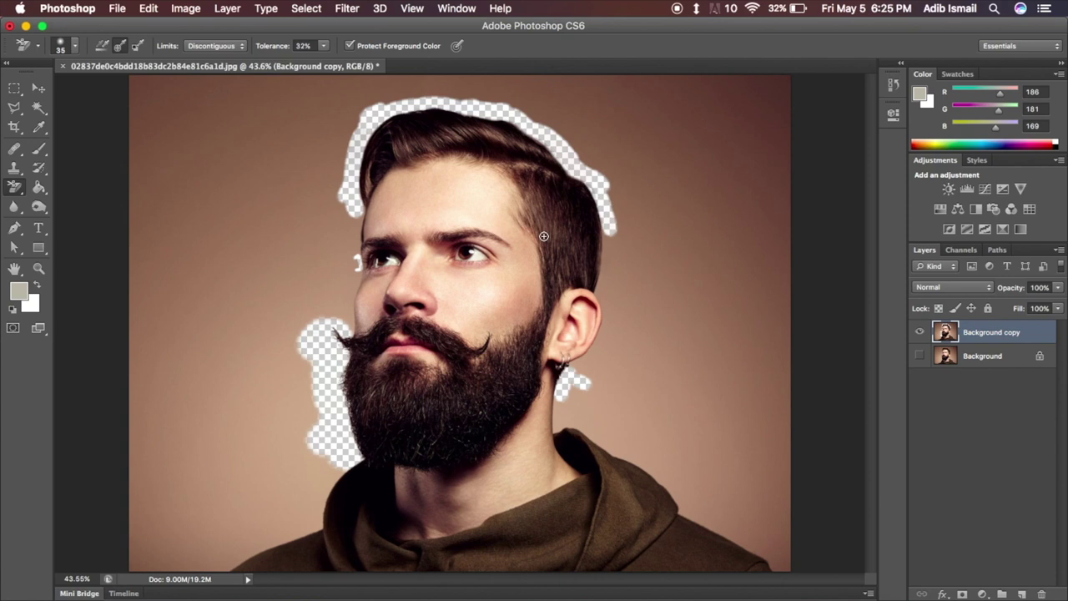
With the Pen tool, start the path with curved anchors along the lower hood edge.
left_click(16, 233)
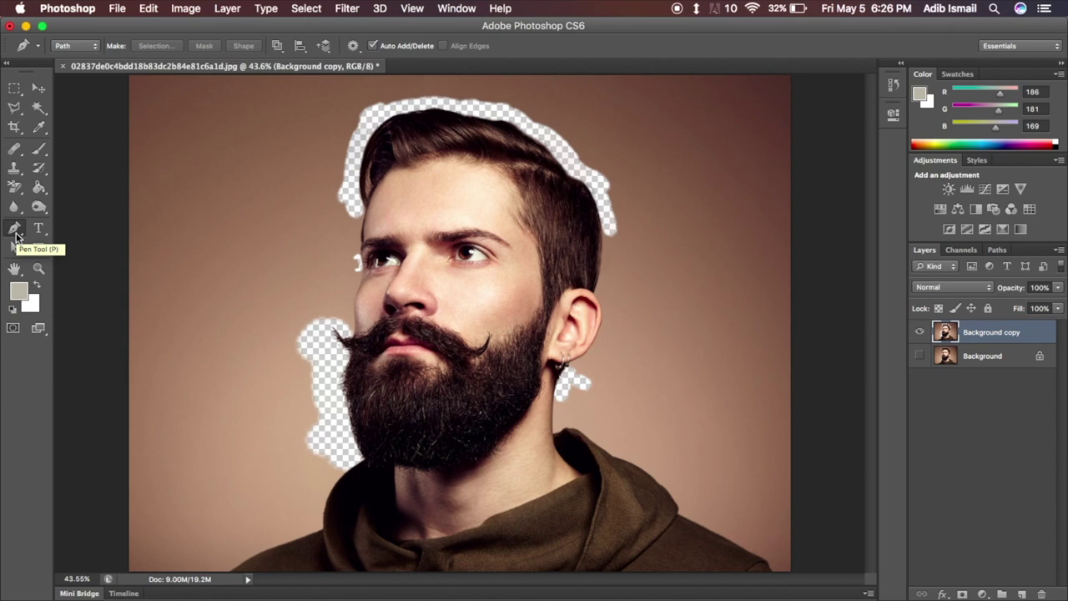
left_click(37, 268)
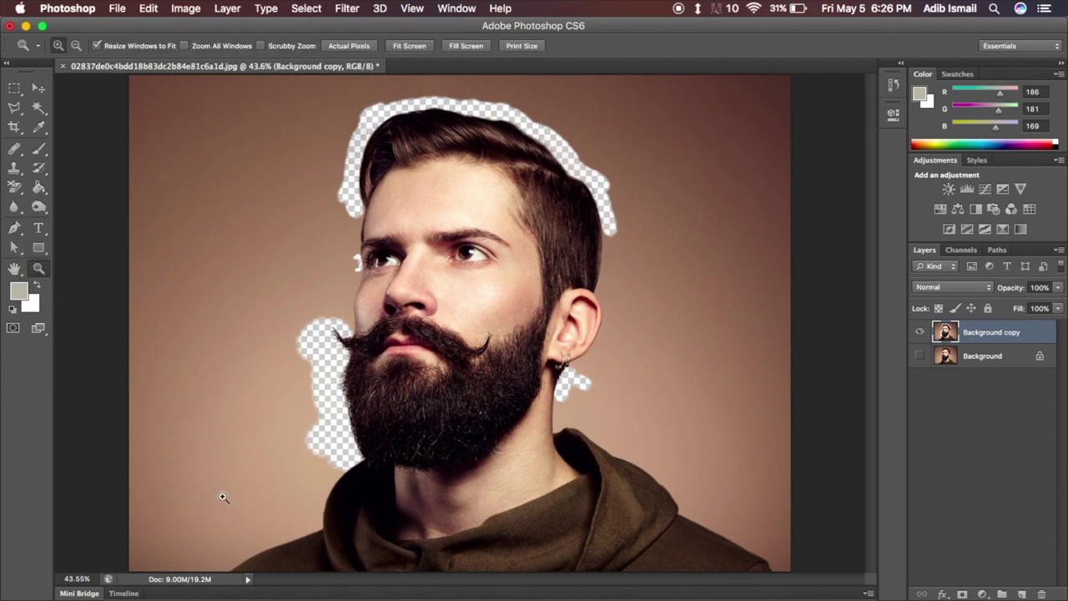
left_click(222, 496)
left_click(20, 229)
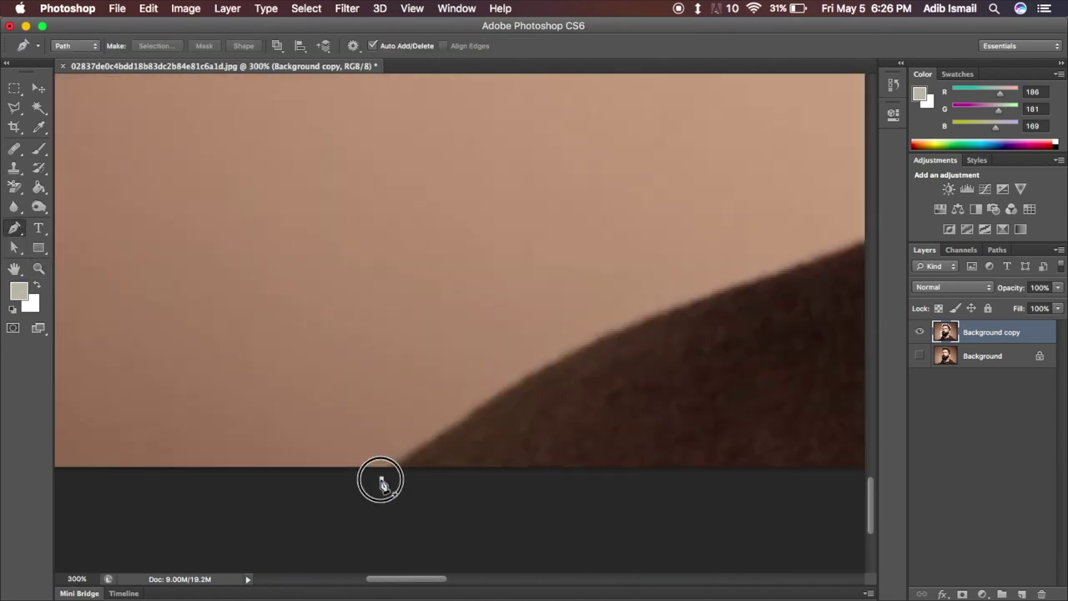
left_click_drag(382, 478, 459, 428)
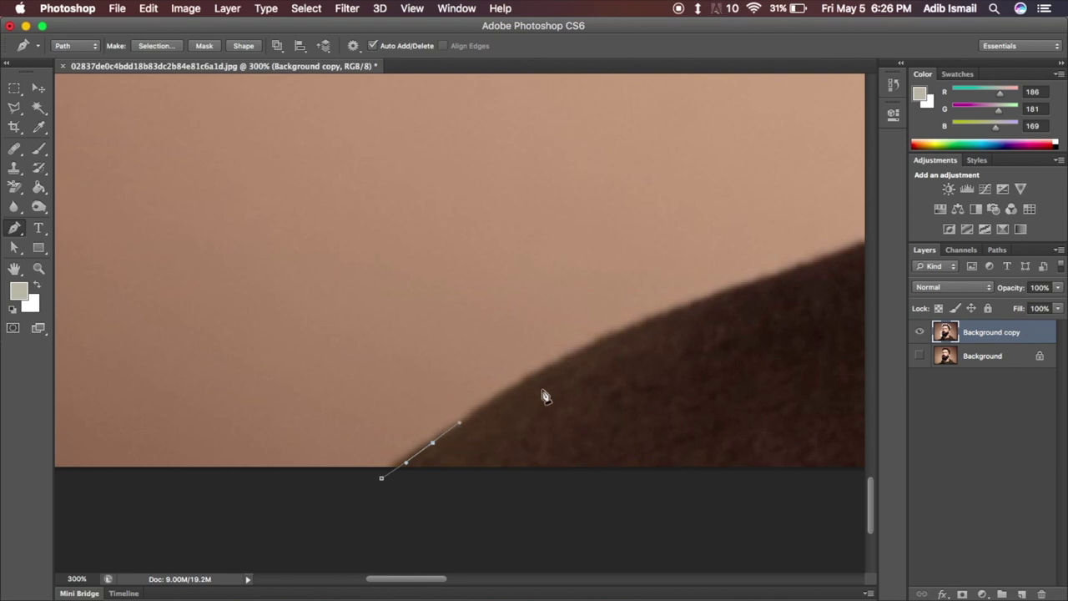
left_click_drag(566, 361, 685, 395)
left_click_drag(708, 318, 736, 312)
key("super+alt+z")
key("super+alt+z")
left_click_drag(557, 364, 589, 346)
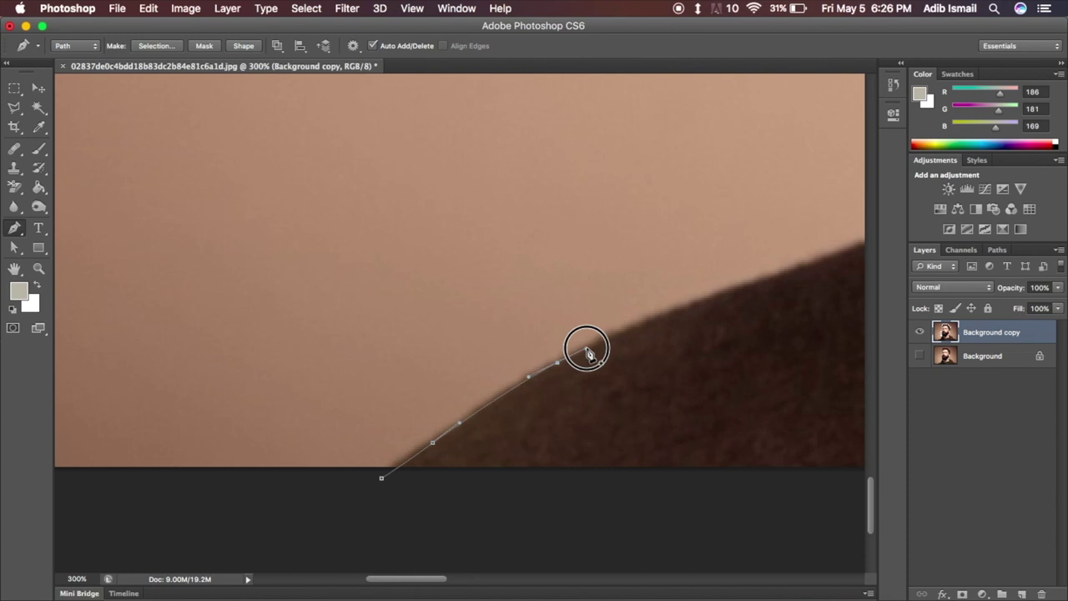
left_click_drag(674, 313, 718, 300)
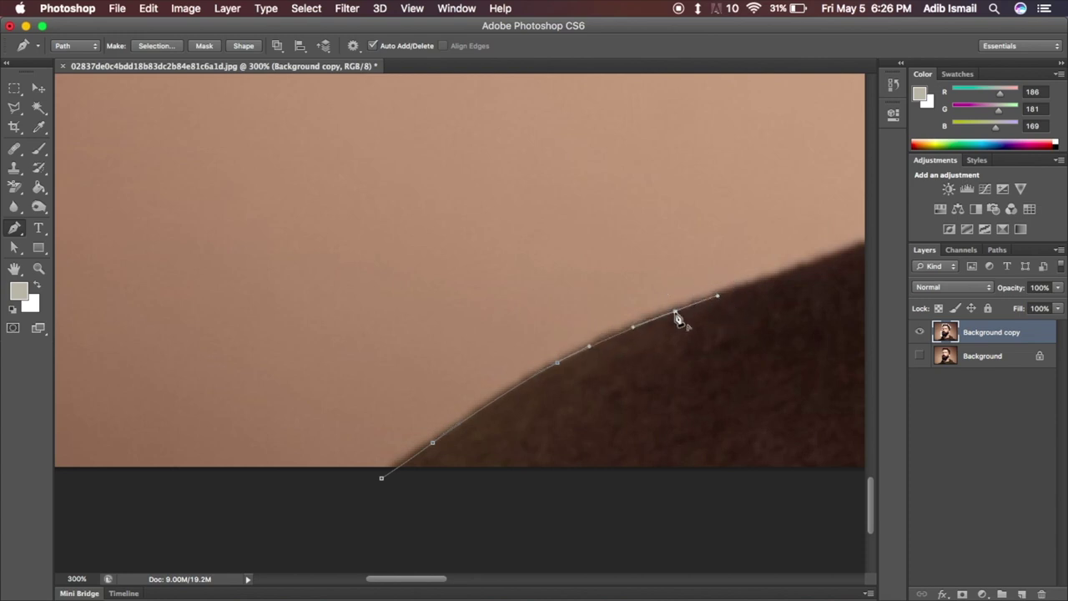
Extend the path to where the hood turns upward.
scroll(708, 303, "right", 6)
scroll(708, 303, "up", 2)
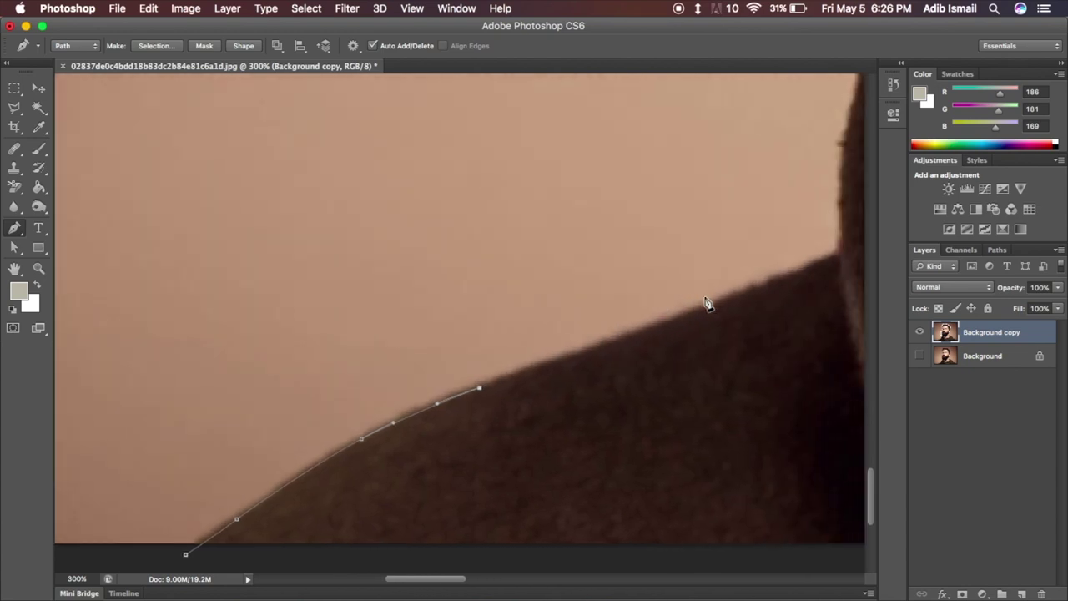
left_click_drag(647, 322, 690, 310)
left_click(785, 269)
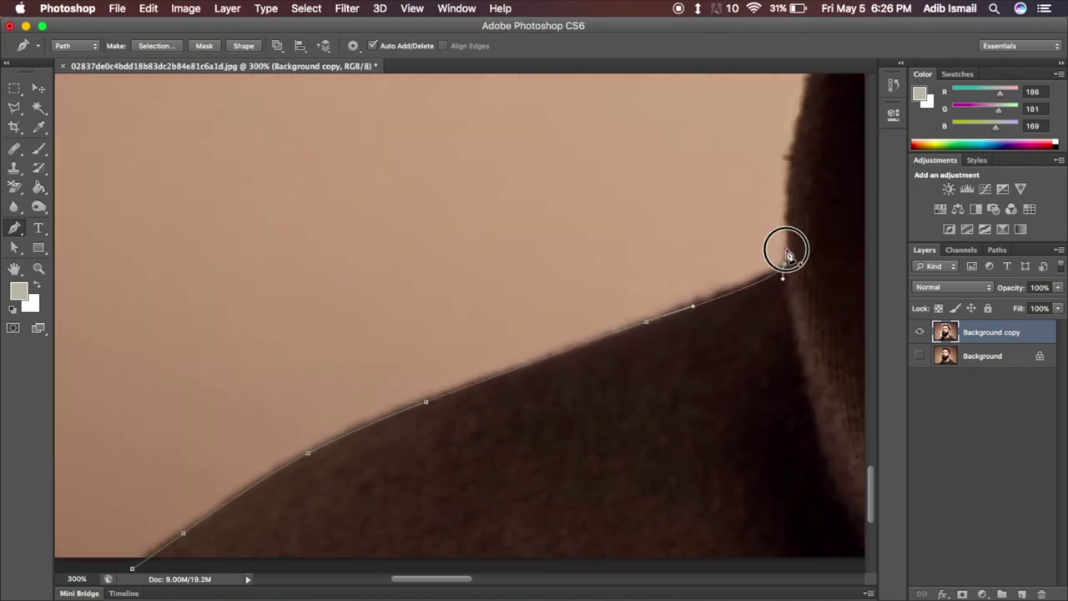
Continue the path up the cheek, past the eye and forehead to the hairline.
scroll(515, 263, "right", 8)
scroll(515, 262, "up", 5)
scroll(520, 226, "up", 5)
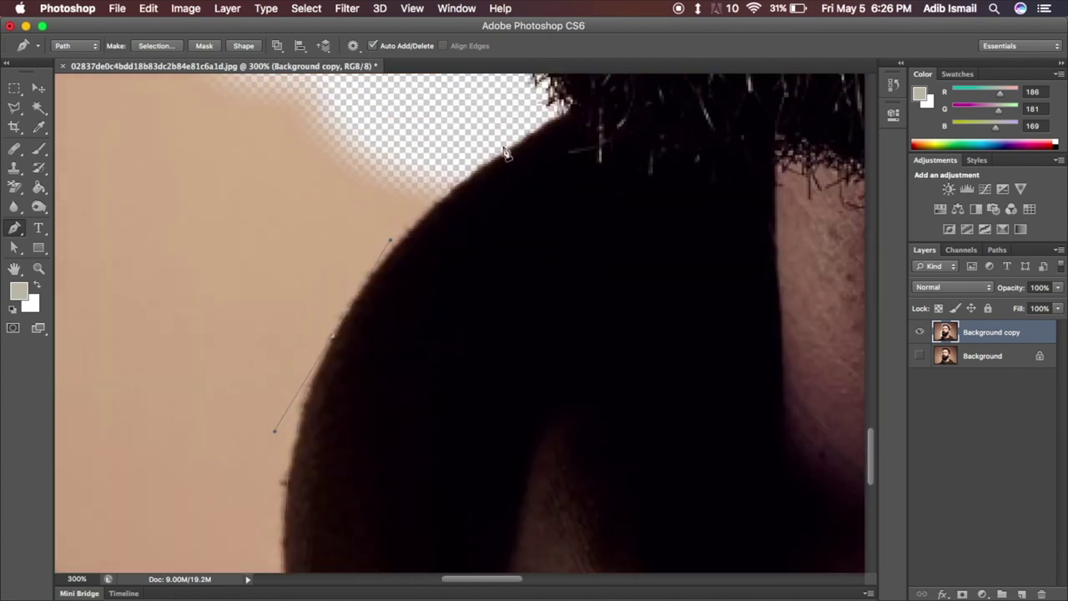
scroll(489, 114, "up", 5)
scroll(634, 345, "up", 4)
scroll(634, 345, "right", 2)
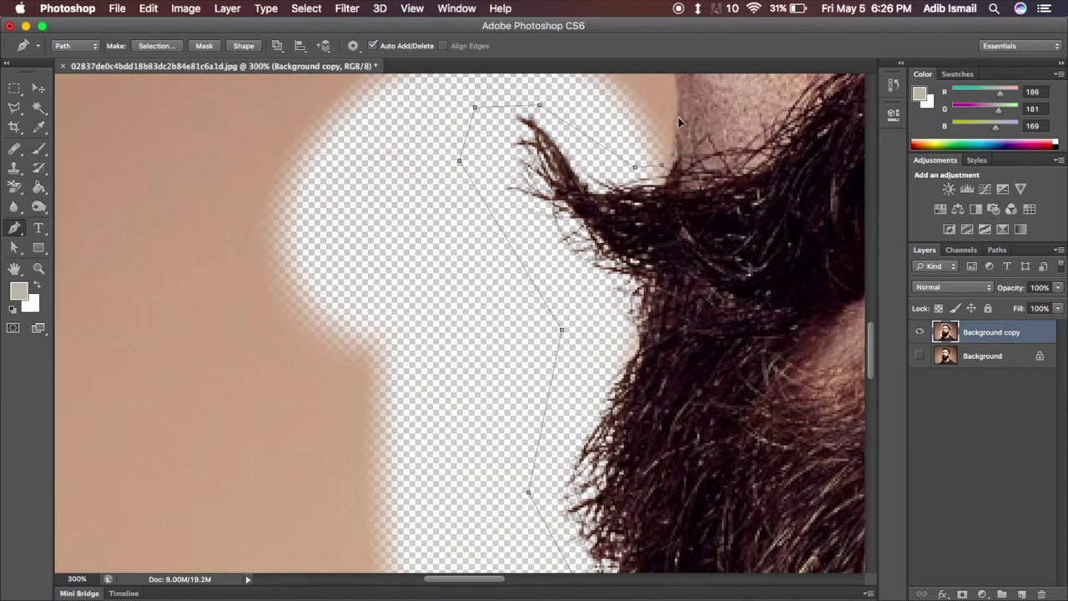
scroll(587, 226, "up", 6)
scroll(587, 226, "right", 2)
scroll(508, 174, "right", 3)
scroll(508, 174, "up", 3)
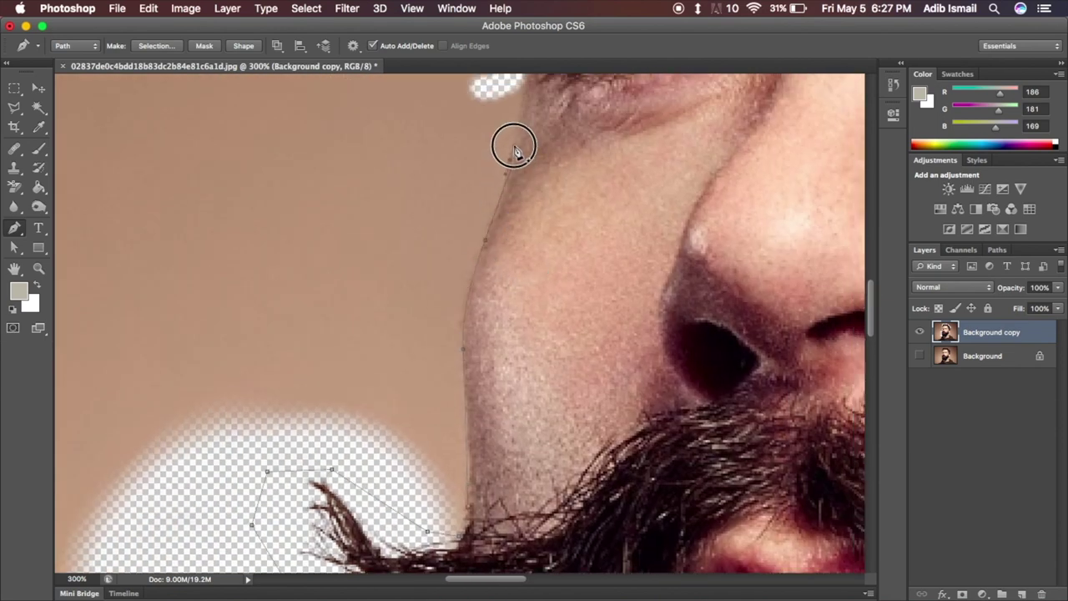
scroll(515, 148, "up", 3)
left_click(526, 179)
scroll(526, 179, "up", 4)
left_click(519, 271)
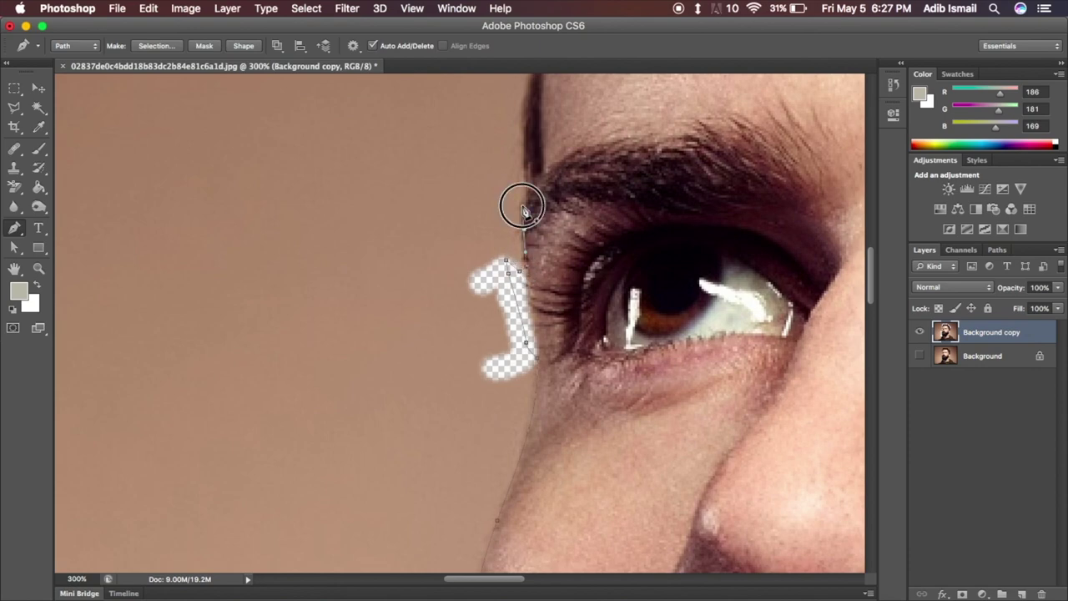
scroll(524, 211, "up", 3)
scroll(519, 194, "up", 3)
left_click(542, 162)
scroll(542, 162, "up", 5)
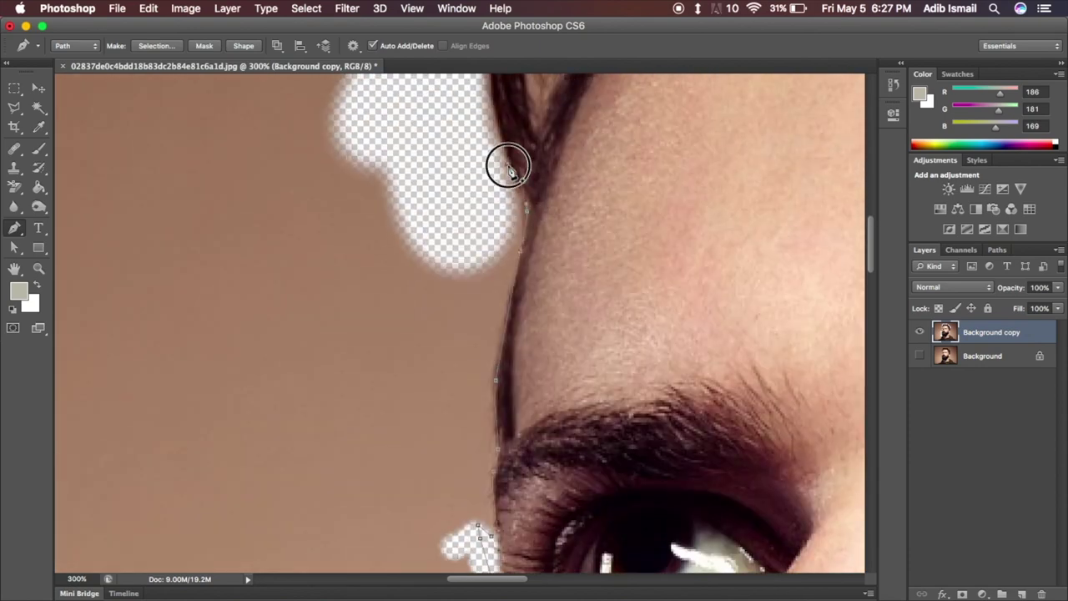
scroll(503, 162, "up", 8)
left_click(492, 251)
Trace the path along the back hair edge and around the ear.
scroll(494, 217, "right", 8)
left_click(420, 224)
scroll(419, 223, "right", 8)
scroll(677, 148, "right", 8)
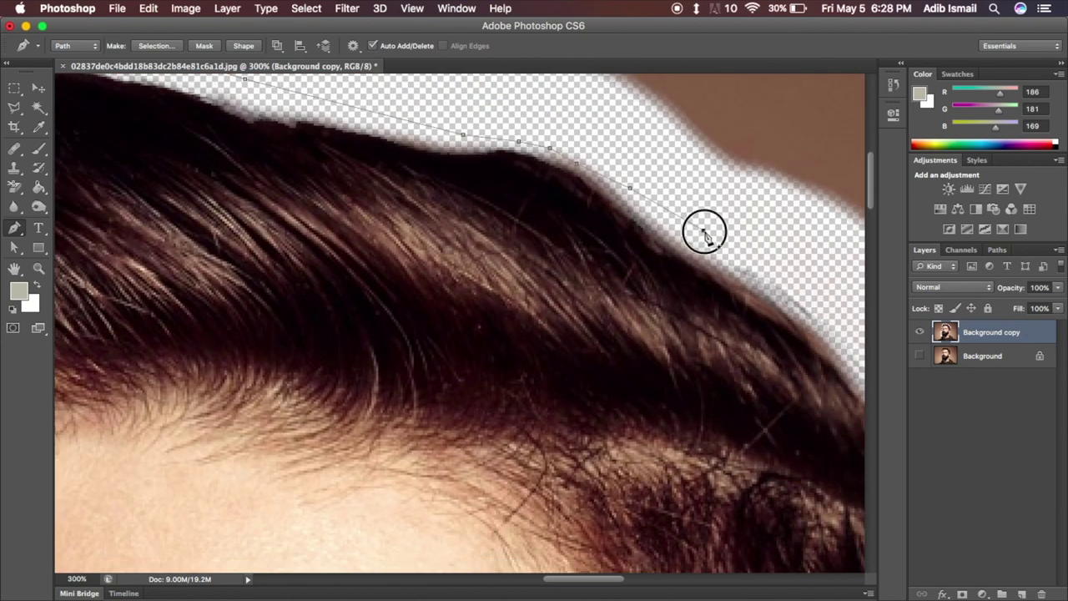
scroll(704, 231, "down", 6)
left_click(525, 406)
scroll(525, 406, "down", 4)
scroll(401, 336, "down", 5)
scroll(370, 489, "down", 8)
left_click(322, 506)
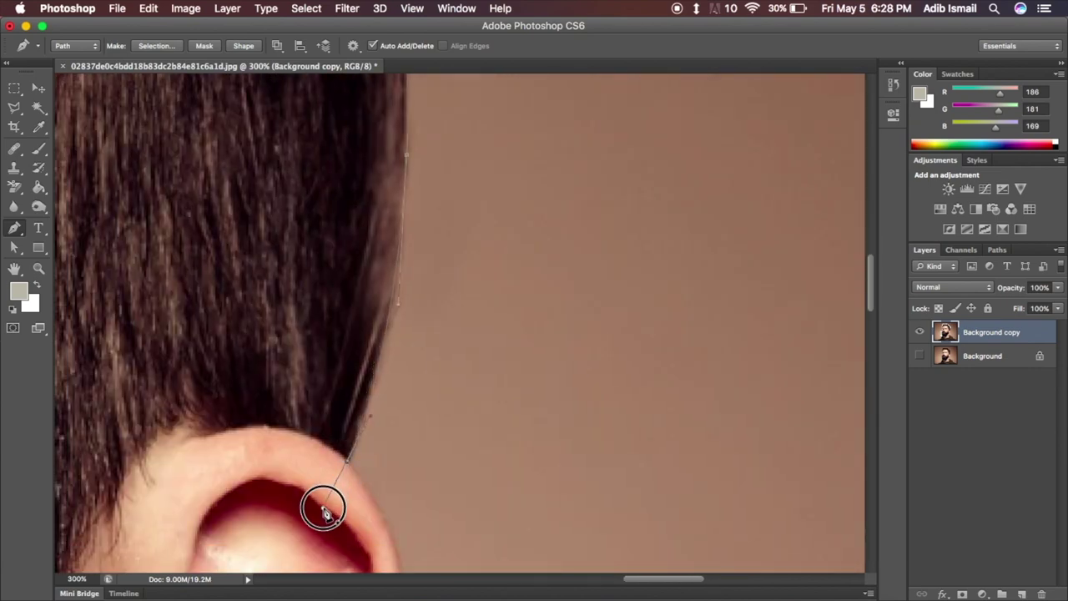
scroll(323, 506, "down", 10)
left_click(465, 269)
left_click(440, 359)
left_click(362, 493)
scroll(348, 498, "down", 8)
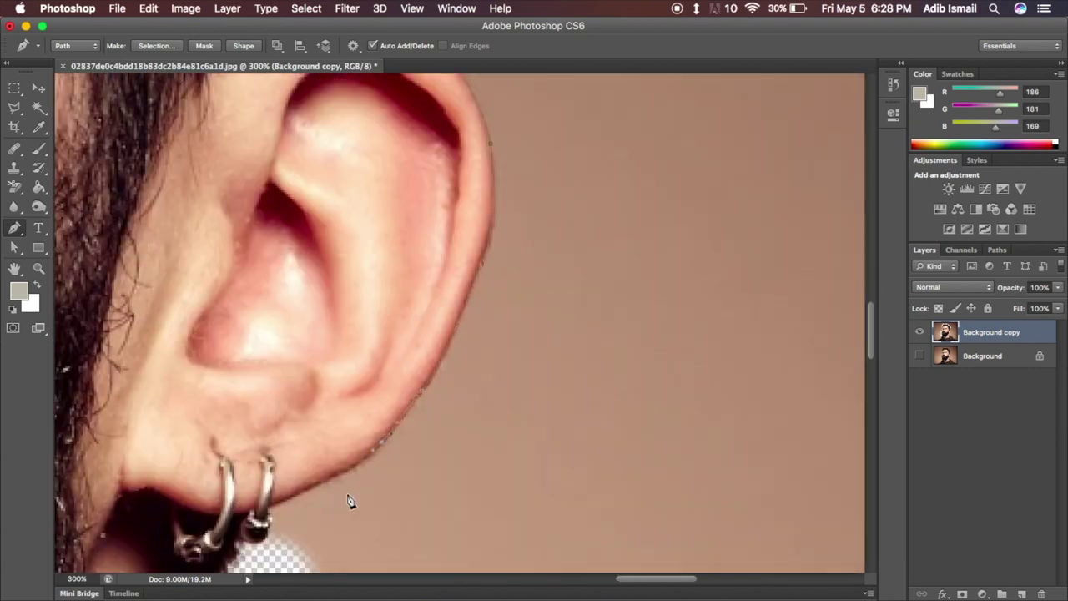
scroll(348, 498, "left", 3)
left_click(186, 460)
scroll(282, 482, "down", 10)
scroll(282, 422, "down", 5)
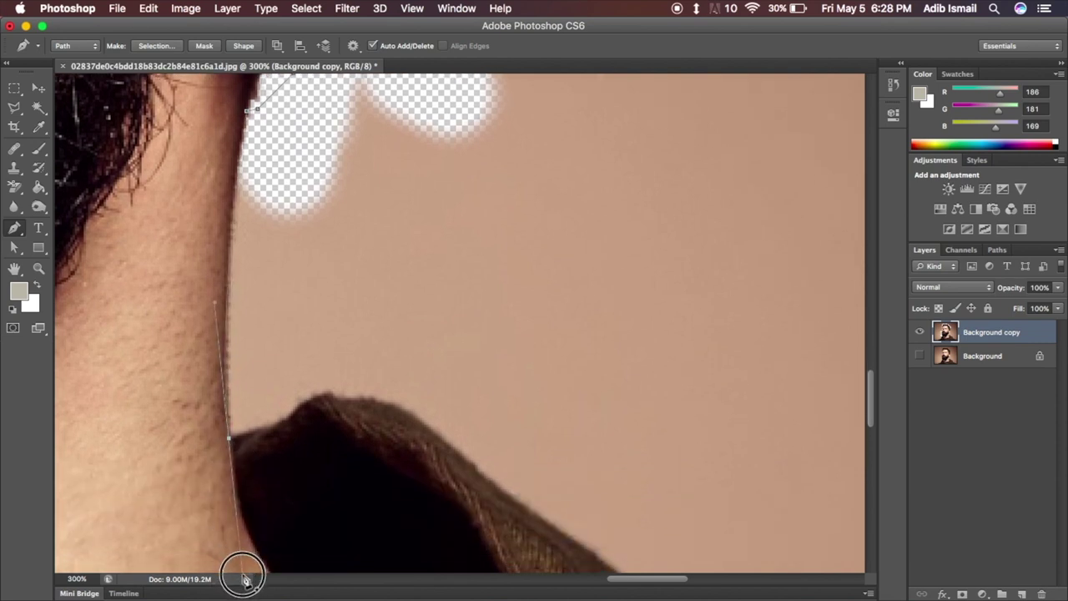
scroll(243, 572, "down", 2)
Trace down the neck and shoulder past the image's bottom edge, then zoom out to fit.
left_click(229, 388)
left_click(286, 374)
left_click(368, 353)
left_click(522, 456)
scroll(523, 456, "down", 5)
scroll(522, 455, "right", 3)
left_click(423, 272)
left_click(675, 418)
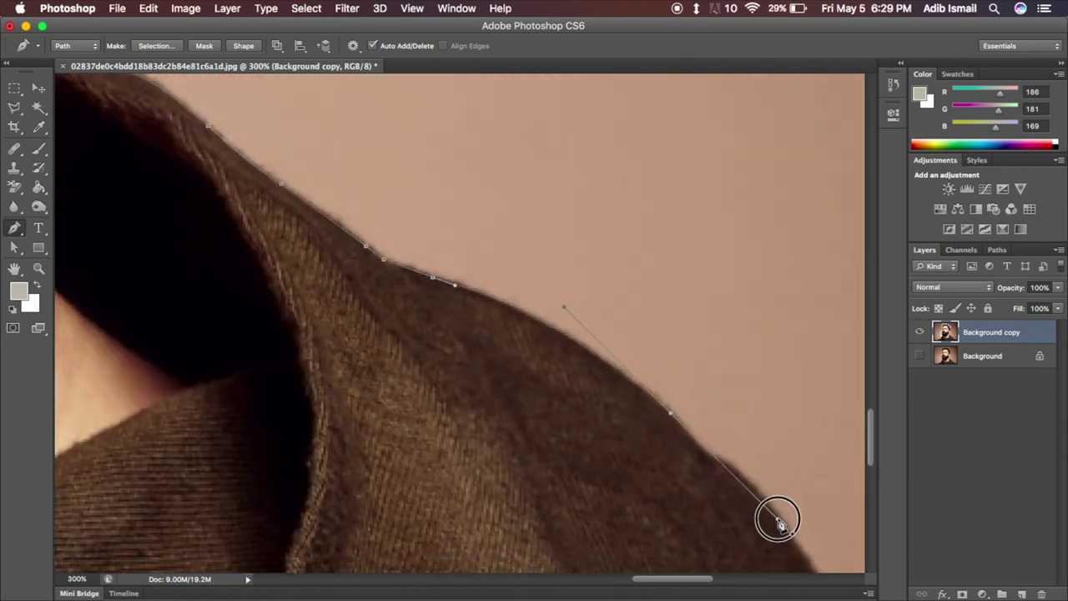
scroll(779, 515, "down", 5)
scroll(609, 353, "right", 5)
scroll(636, 368, "down", 2)
left_click(645, 386)
scroll(640, 446, "down", 5)
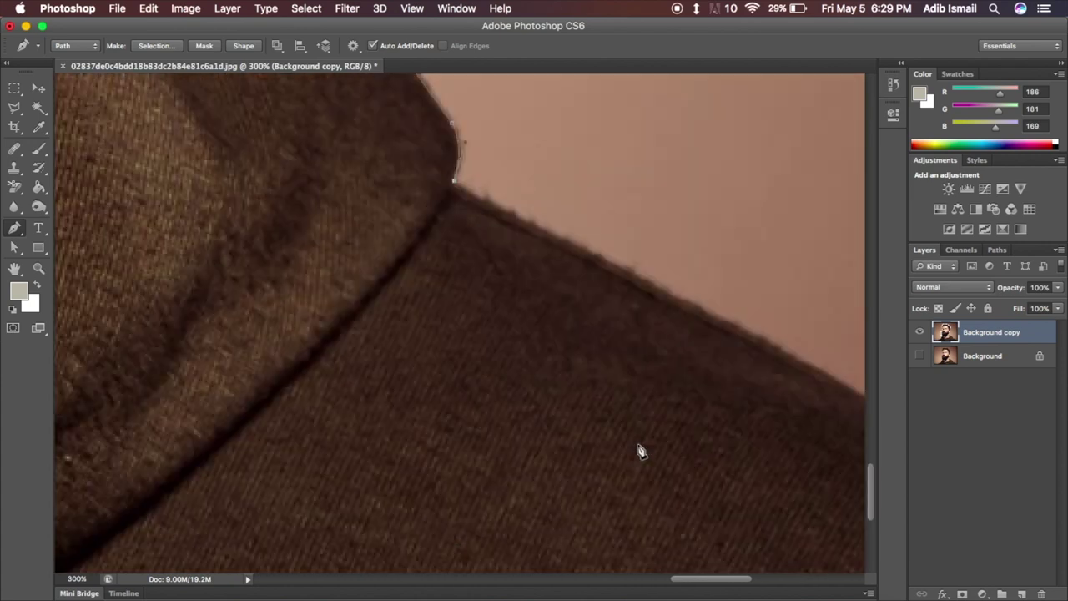
scroll(639, 446, "right", 5)
left_click(347, 112)
left_click(784, 349)
scroll(584, 334, "down", 5)
left_click(525, 334)
left_click(459, 350)
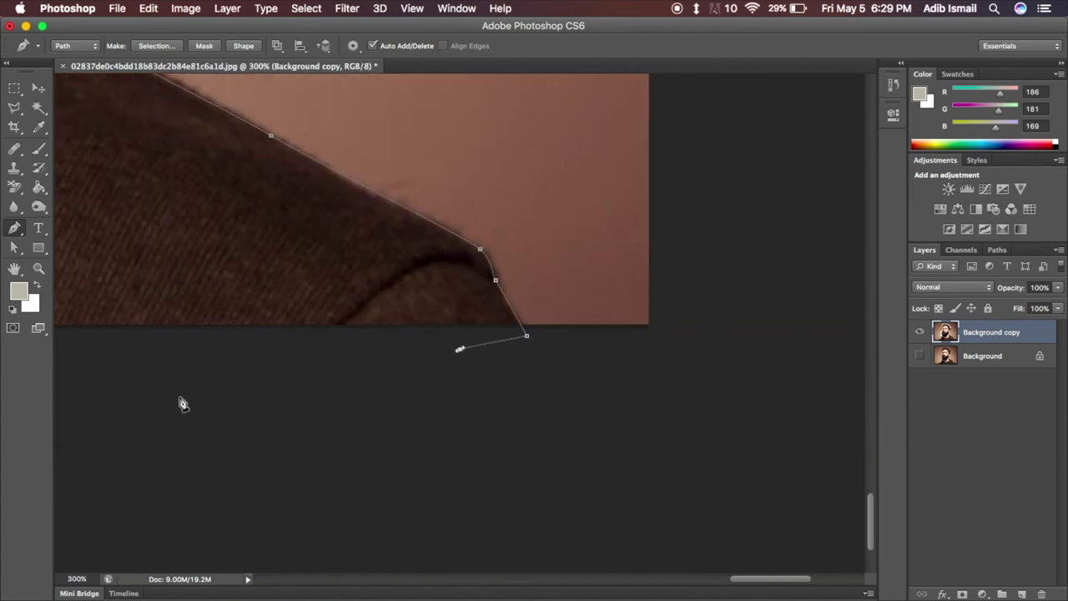
key("ctrl+0")
Convert the traced path into a selection.
right_click(432, 295)
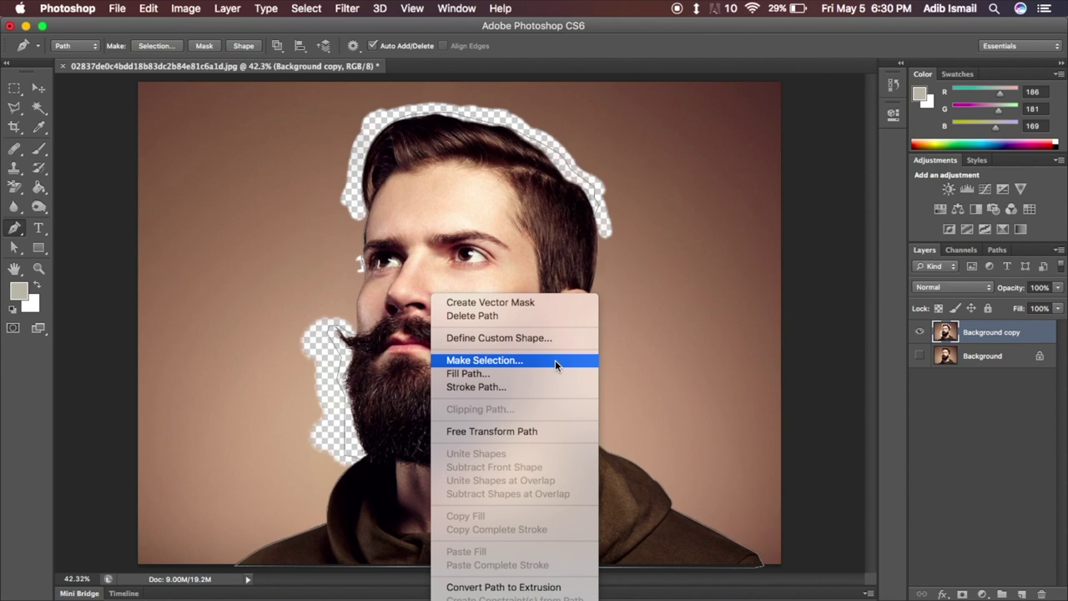
left_click(555, 364)
left_click(616, 242)
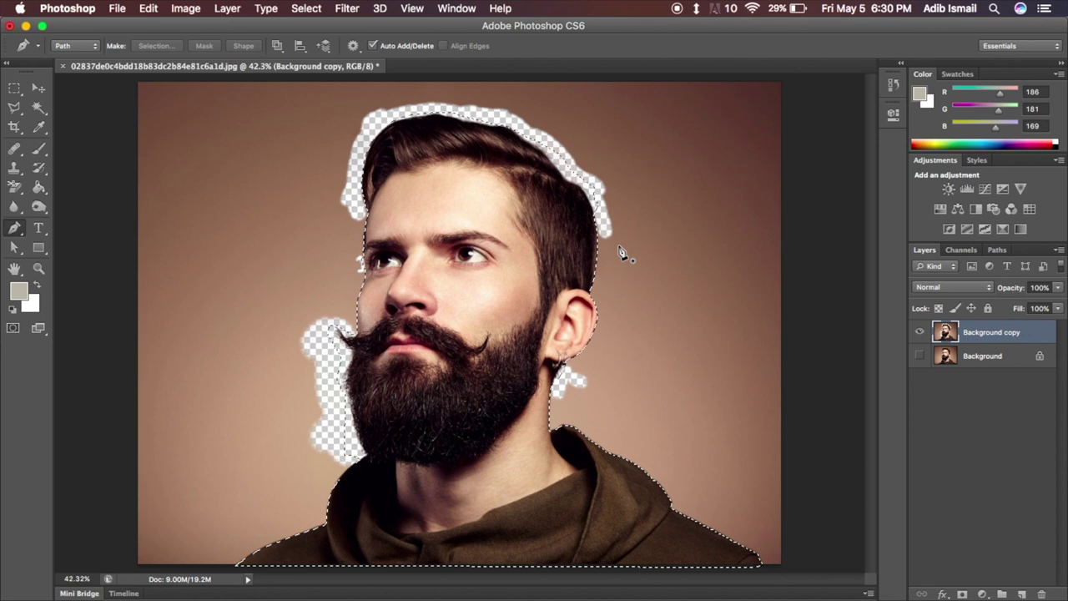
right_click(623, 253)
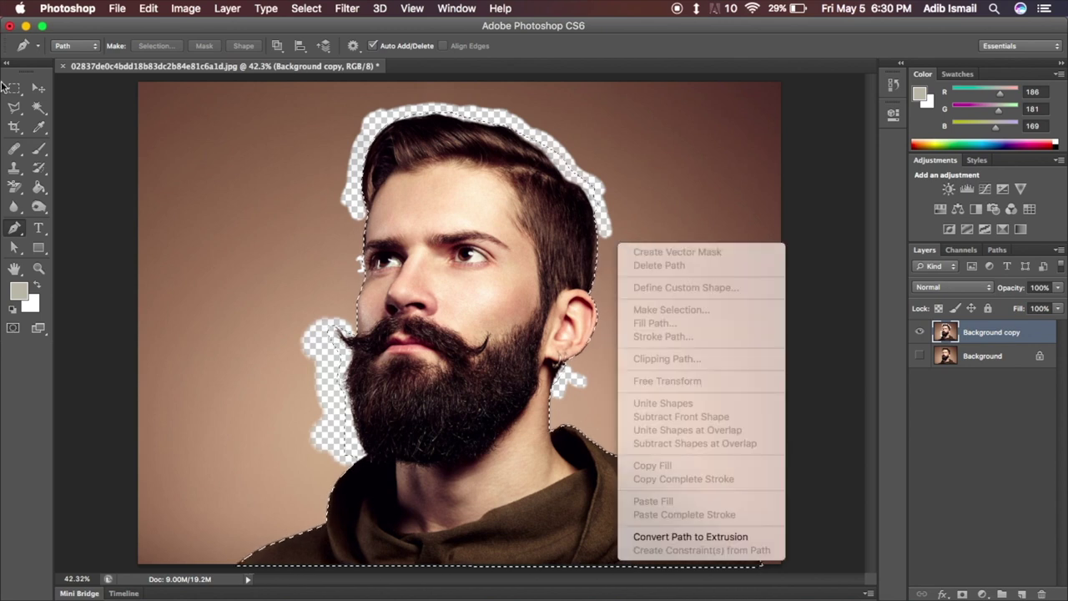
Invert the selection and delete the background.
key("m")
right_click(296, 161)
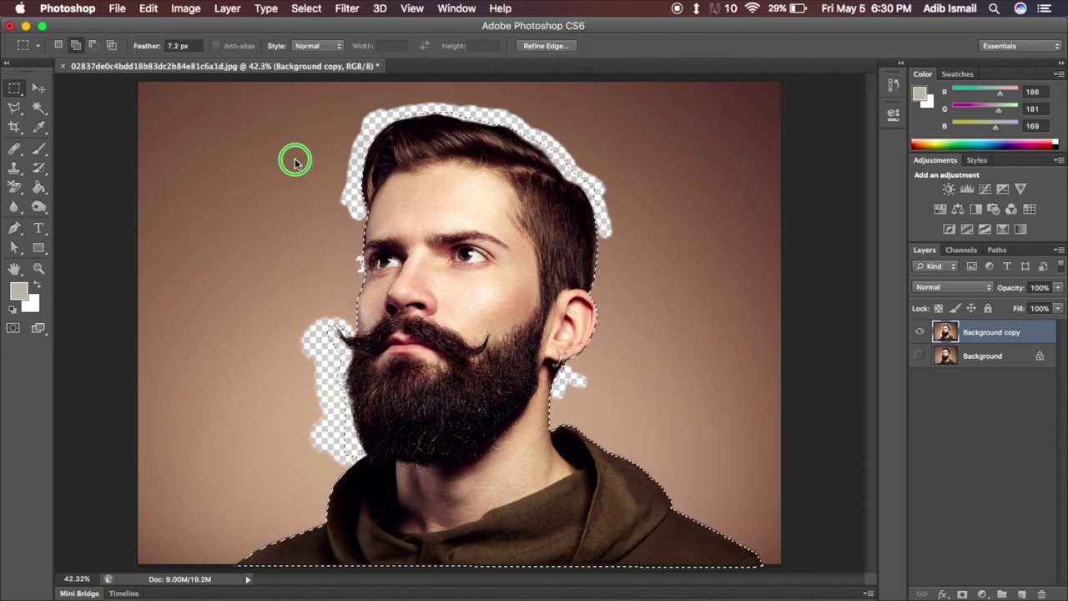
left_click(345, 180)
key("Delete")
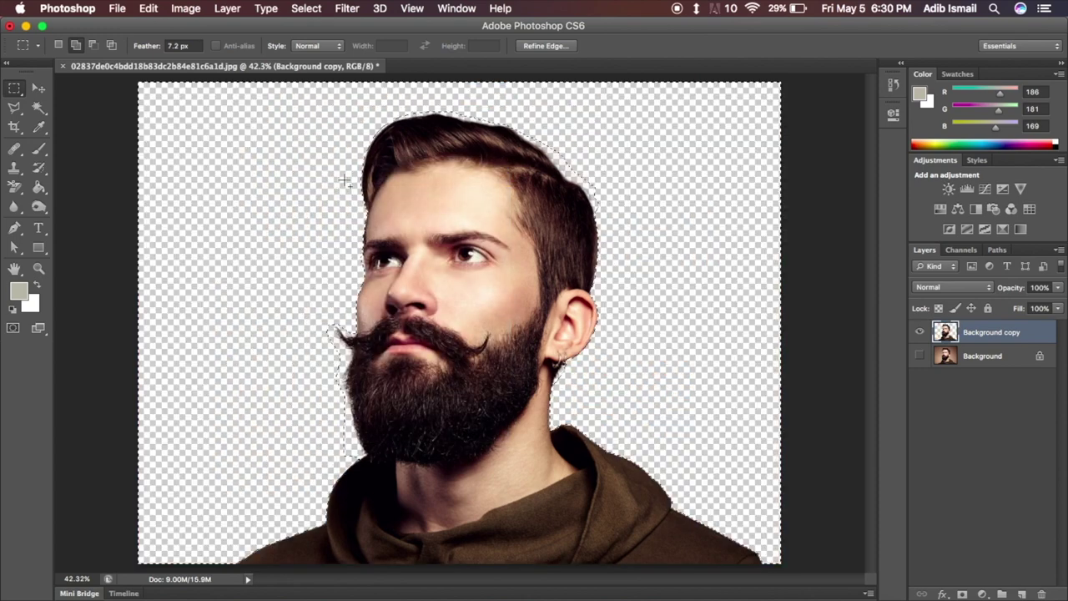
Erase leftover background fringe around the hair at the forehead, then zoom back out.
key("z")
left_click(419, 197)
key("e")
mouse_move(250, 275)
left_mouse_down()
mouse_move(286, 313)
mouse_move(265, 337)
mouse_move(259, 296)
left_mouse_up()
key("z")
key("ctrl+minus")
key("ctrl+minus")
key("ctrl+minus")
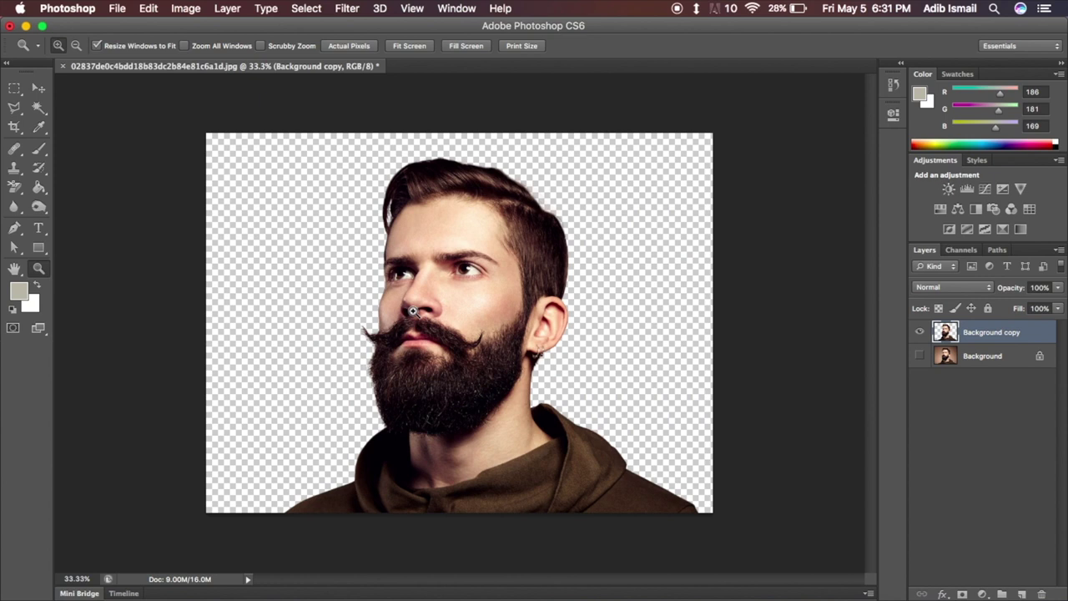
Bring the New York skyline photo in as a reduced-opacity layer positioned over the head.
left_click(739, 594)
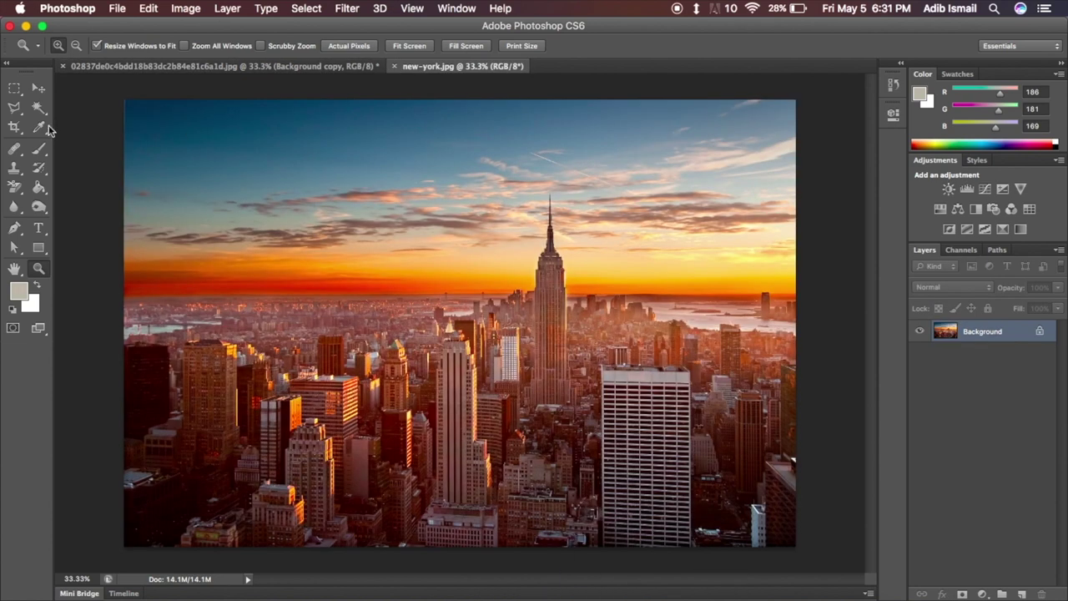
left_click(39, 89)
mouse_move(253, 246)
left_mouse_down()
mouse_move(221, 78)
mouse_move(263, 236)
left_mouse_up()
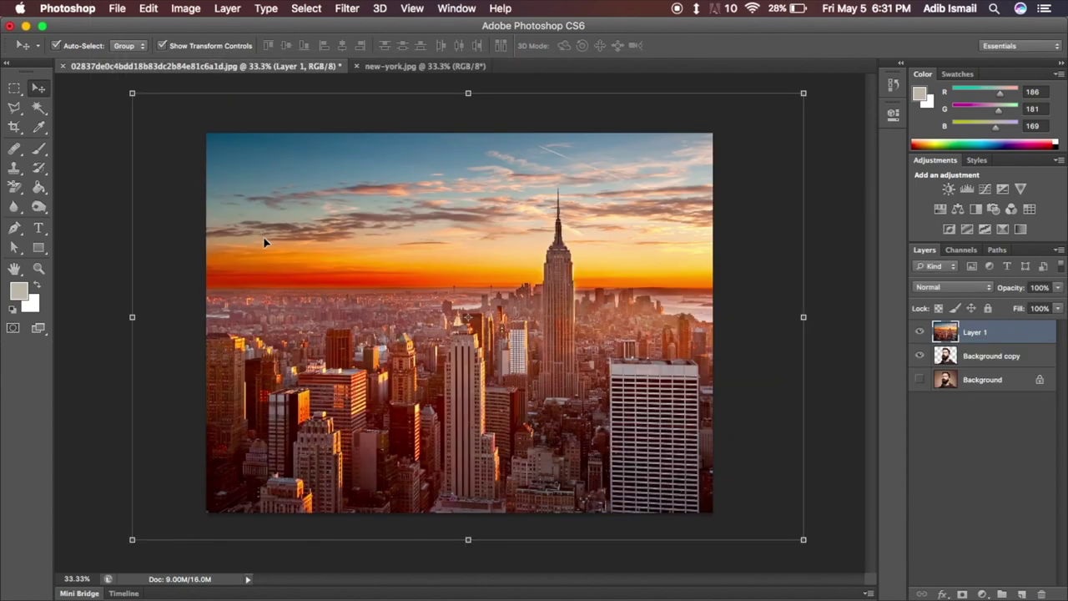
left_click(1058, 287)
left_click(1033, 305)
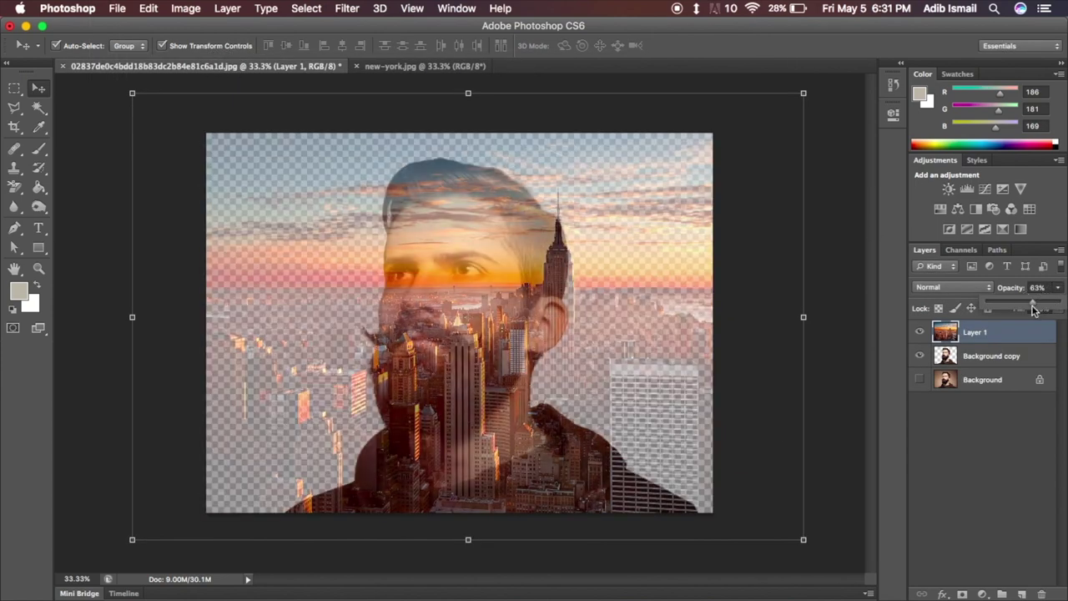
left_click_drag(691, 336, 627, 315)
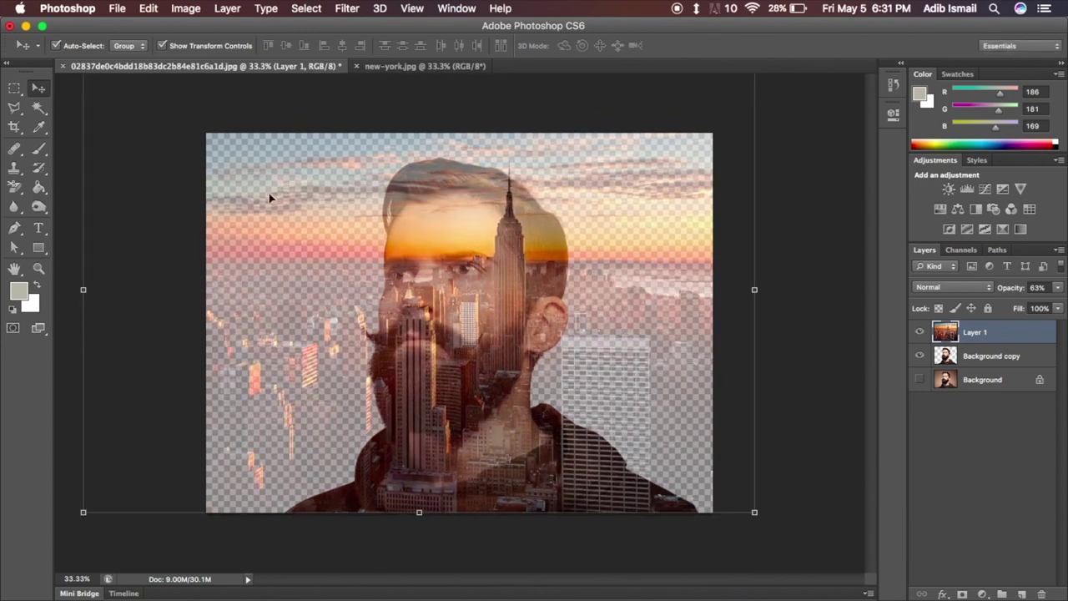
Scale the skyline layer to about 107% and restore its opacity to 100%.
key("ctrl+t")
left_click_drag(543, 412, 680, 434)
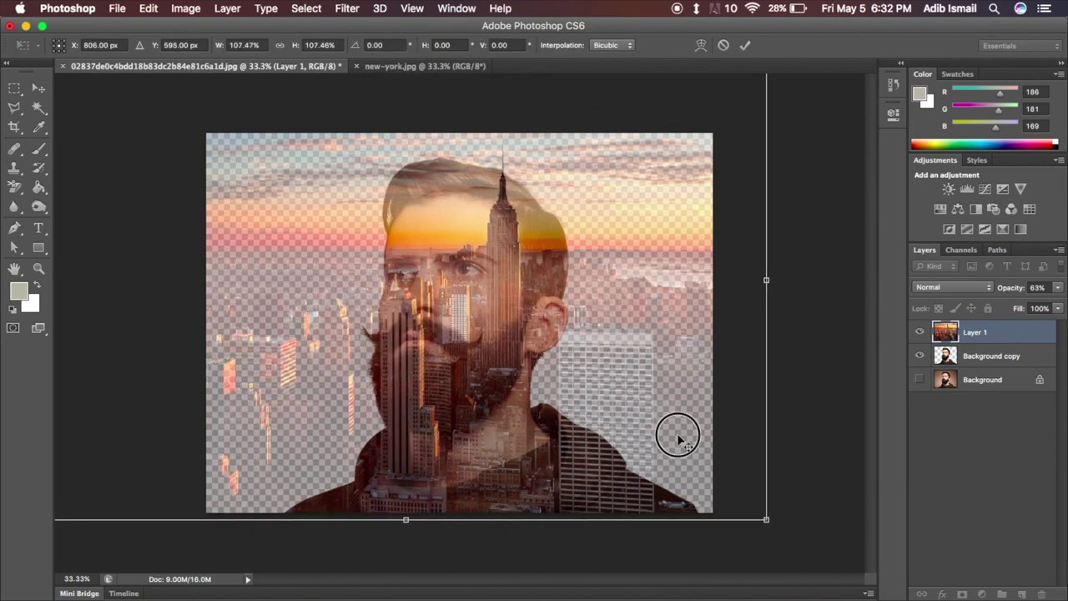
left_click(746, 48)
left_click(1058, 288)
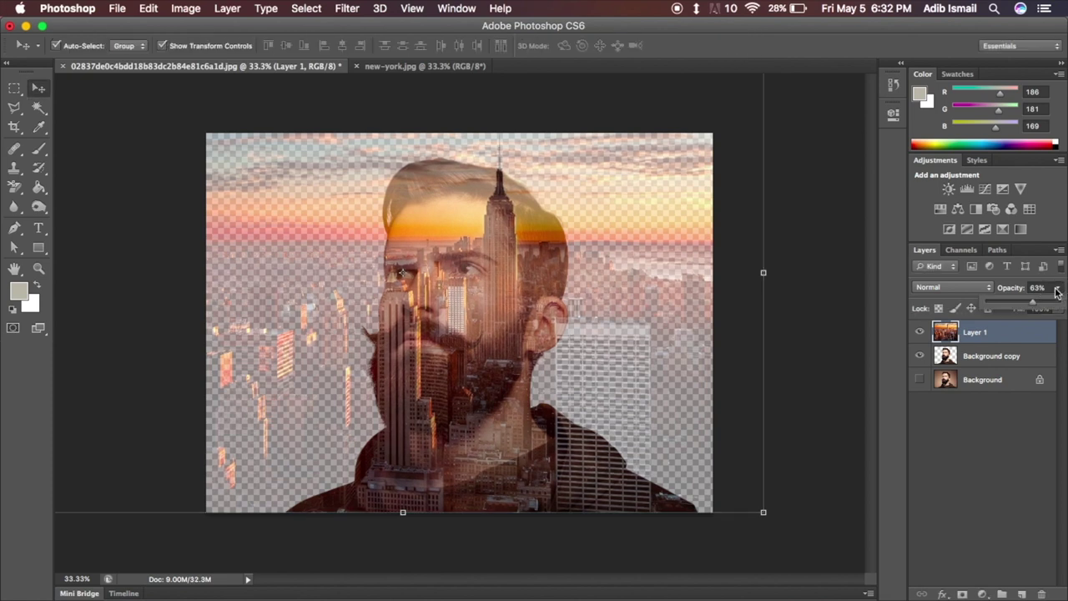
left_click_drag(1033, 309, 1061, 313)
left_click(879, 489)
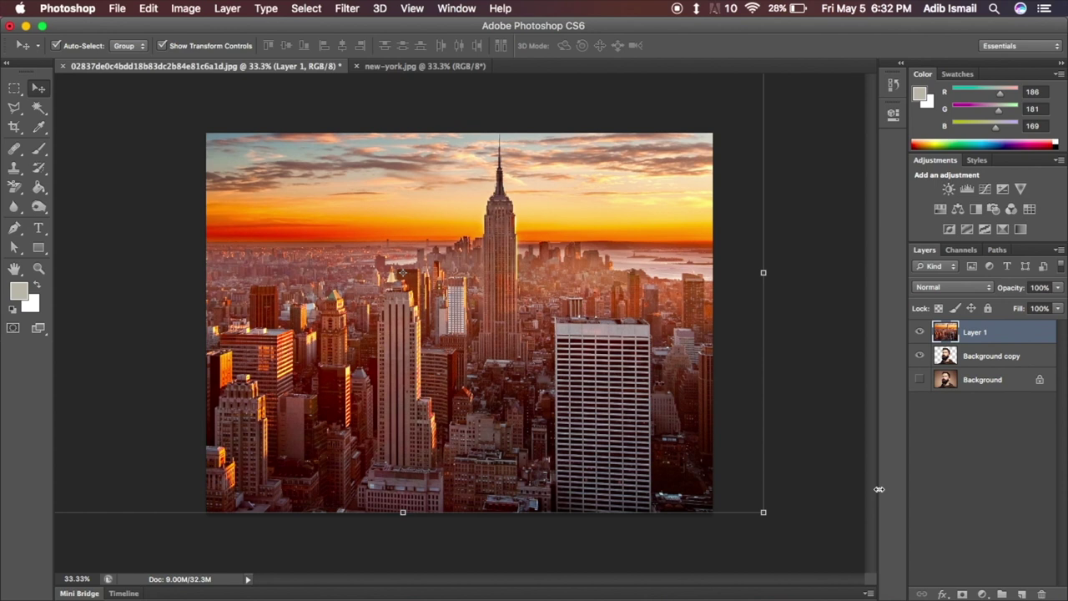
left_click(238, 6)
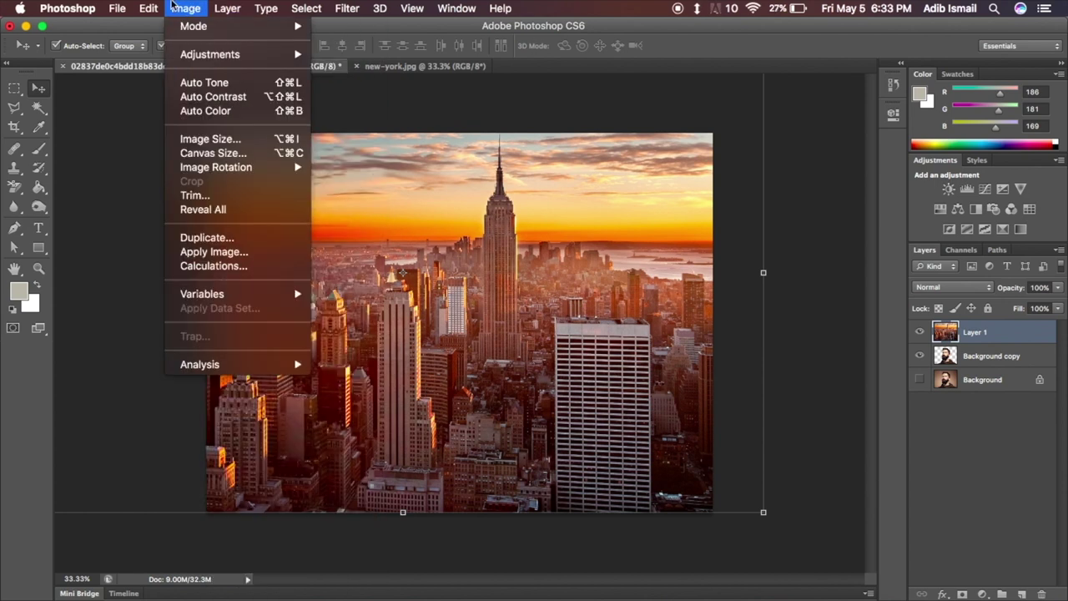
Desaturate the skyline and mask Layer 1 to the man's head-and-shoulders silhouette selection.
mouse_move(210, 54)
left_click(380, 365)
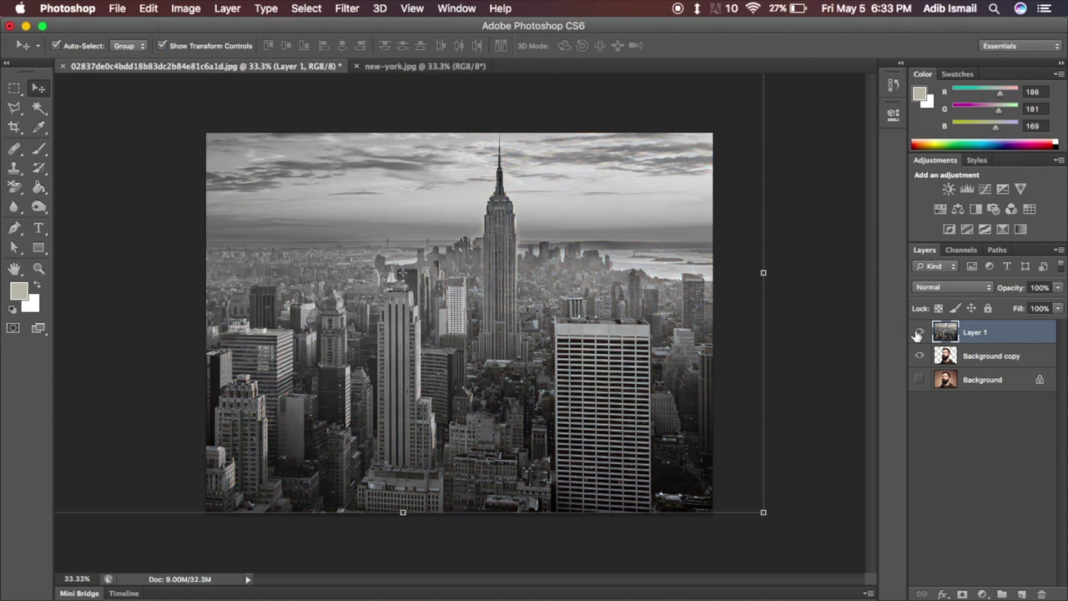
left_click(951, 357)
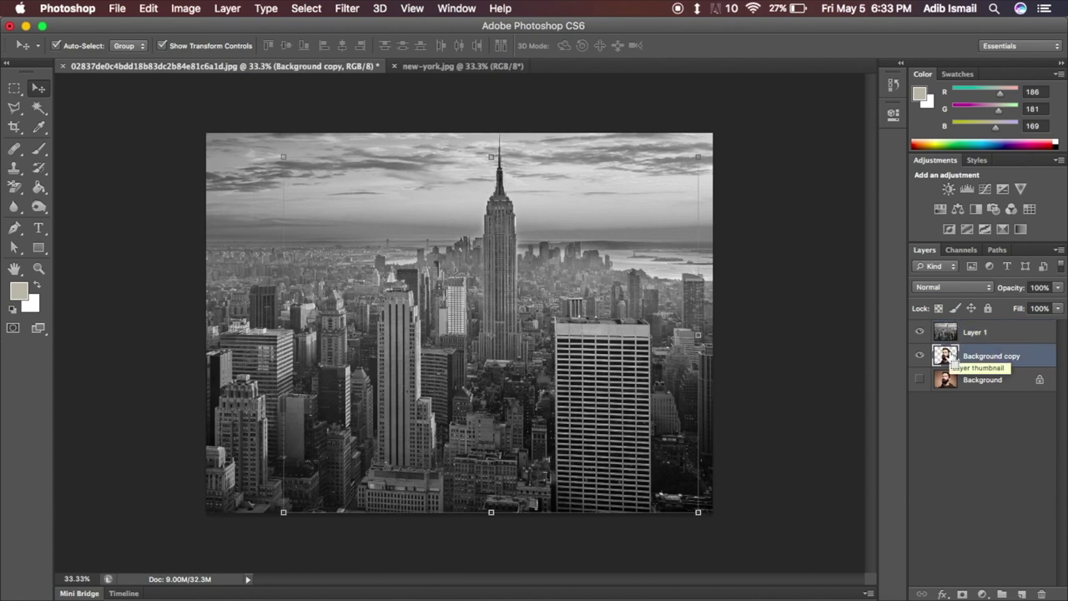
left_click(953, 361, "super")
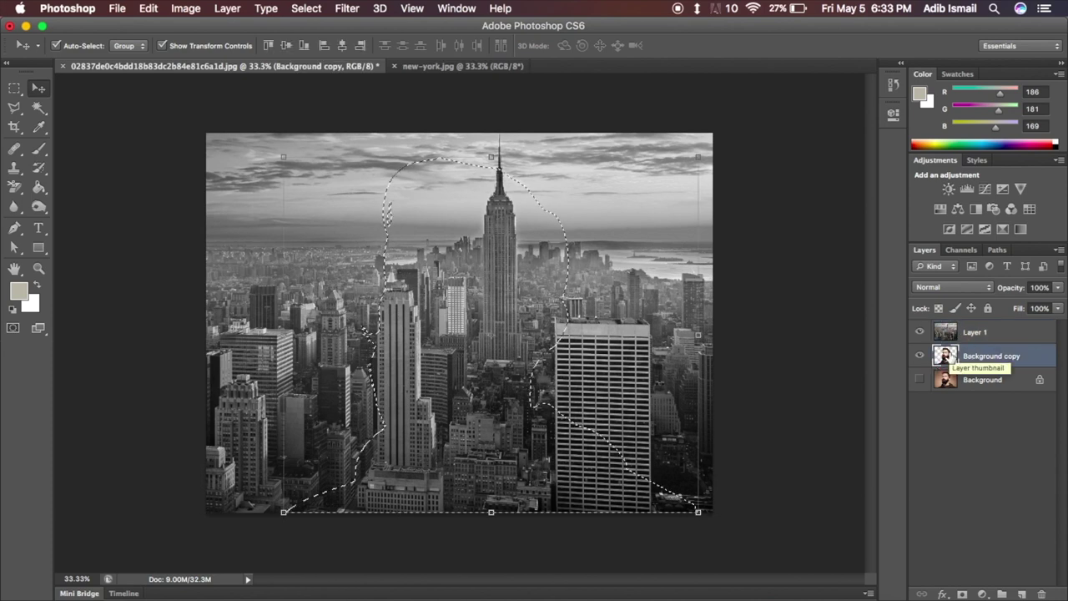
left_click(947, 335)
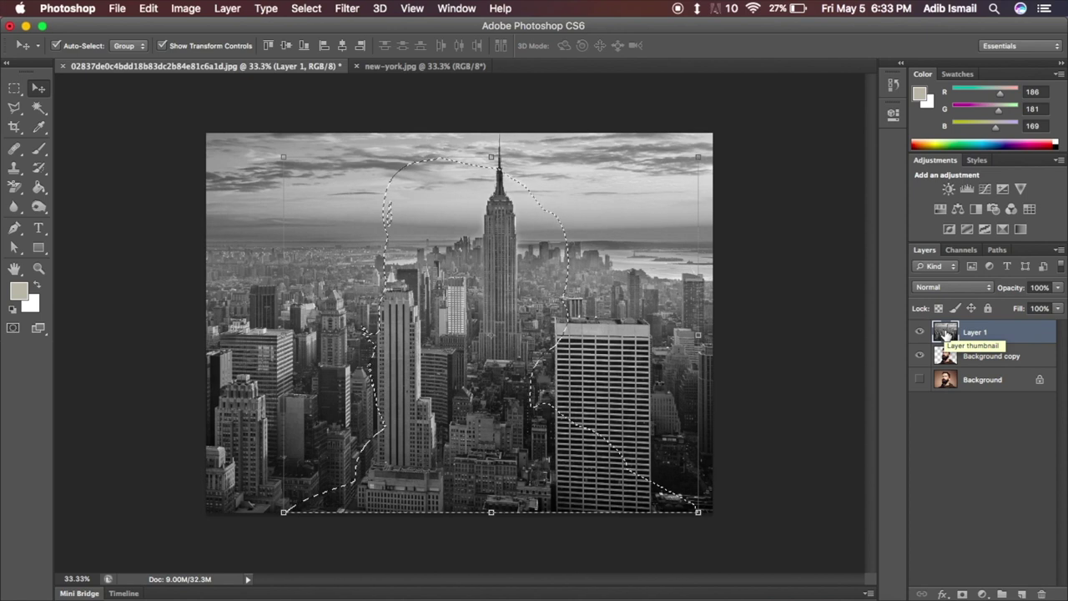
left_click(962, 594)
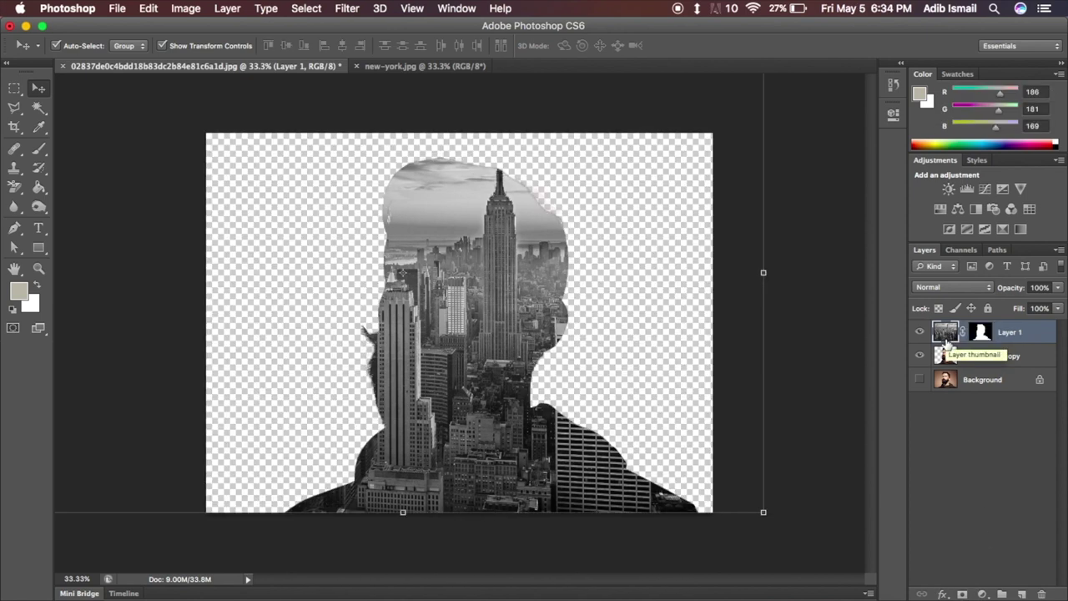
left_click(952, 358)
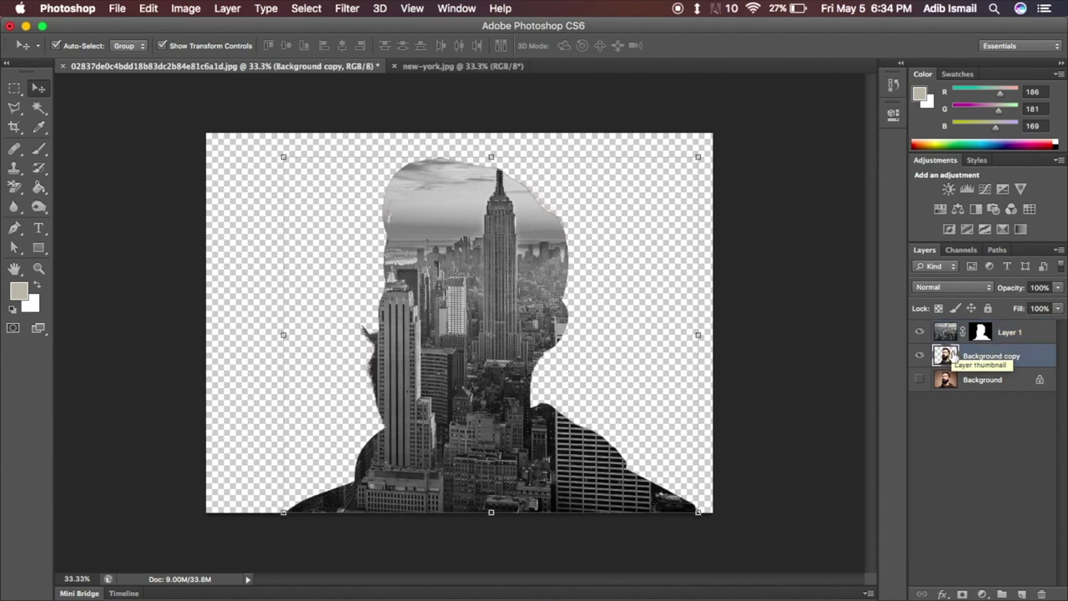
Duplicate the man's photo, move the copy above Layer 1, and desaturate it.
key("super+j")
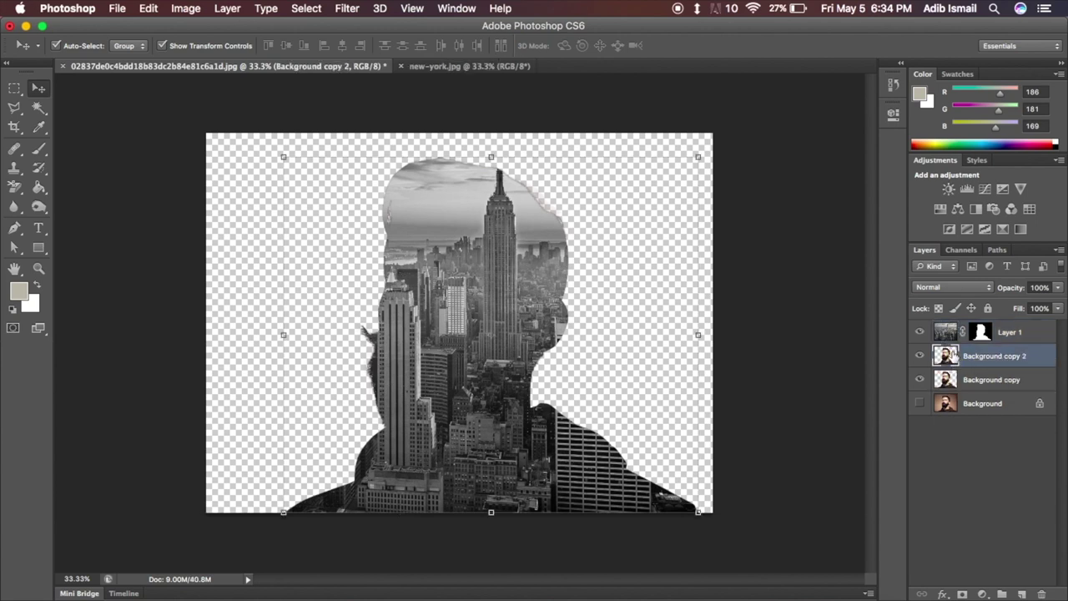
left_click_drag(951, 358, 952, 327)
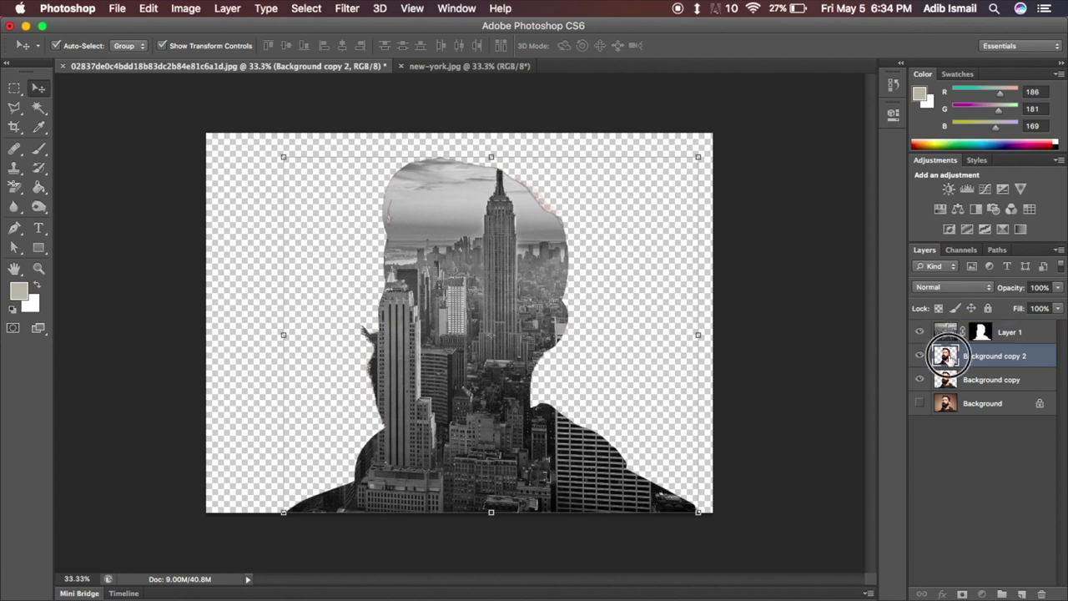
left_click(180, 8)
mouse_move(210, 54)
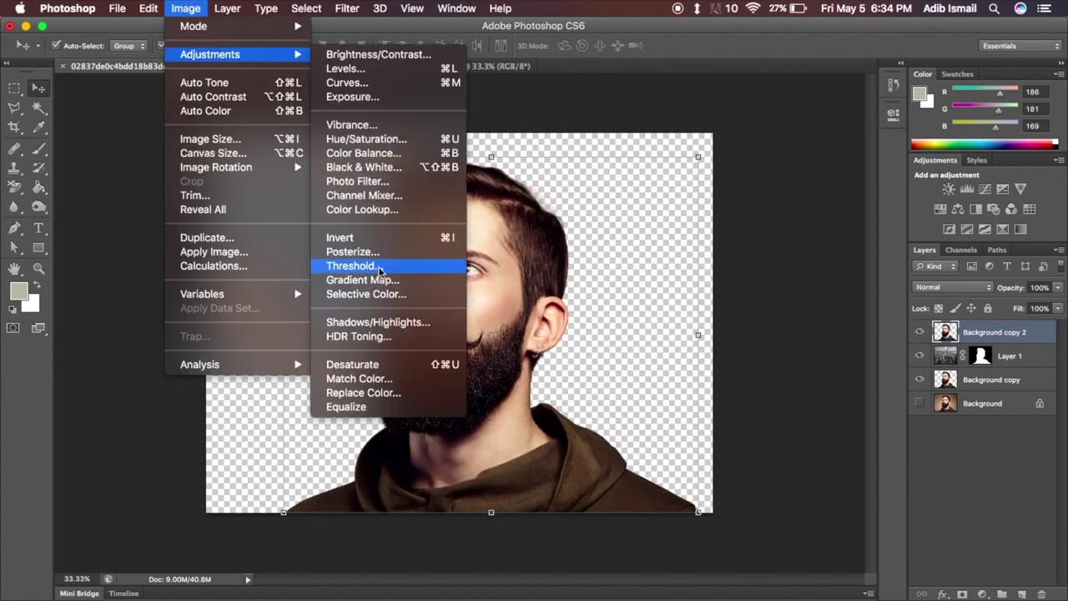
left_click(379, 365)
Set the portrait copy's blend mode to Lighten, after briefly trying Multiply.
left_click(988, 288)
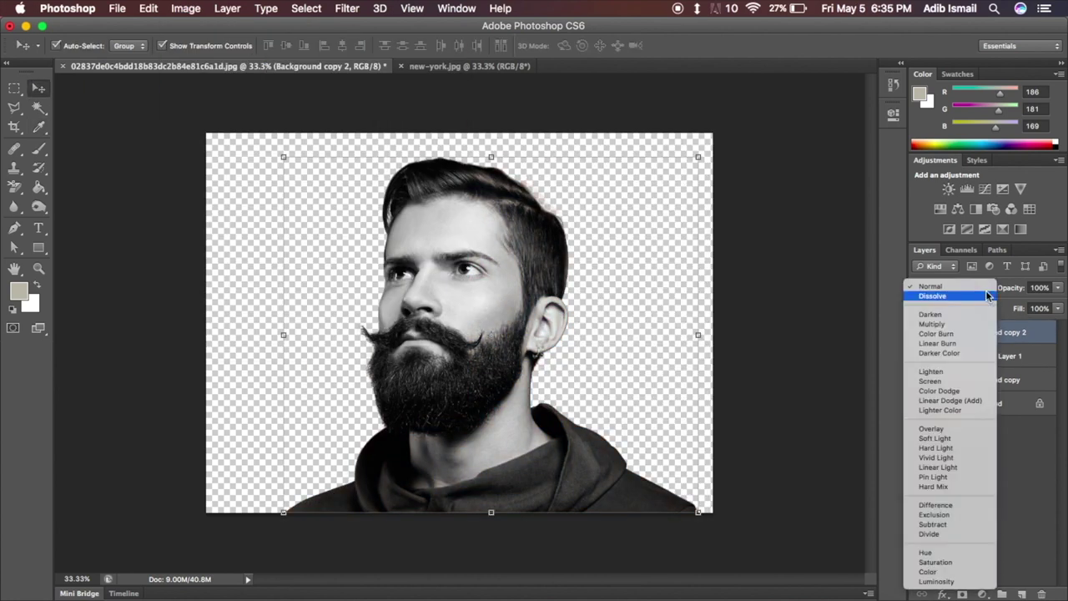
left_click(995, 287)
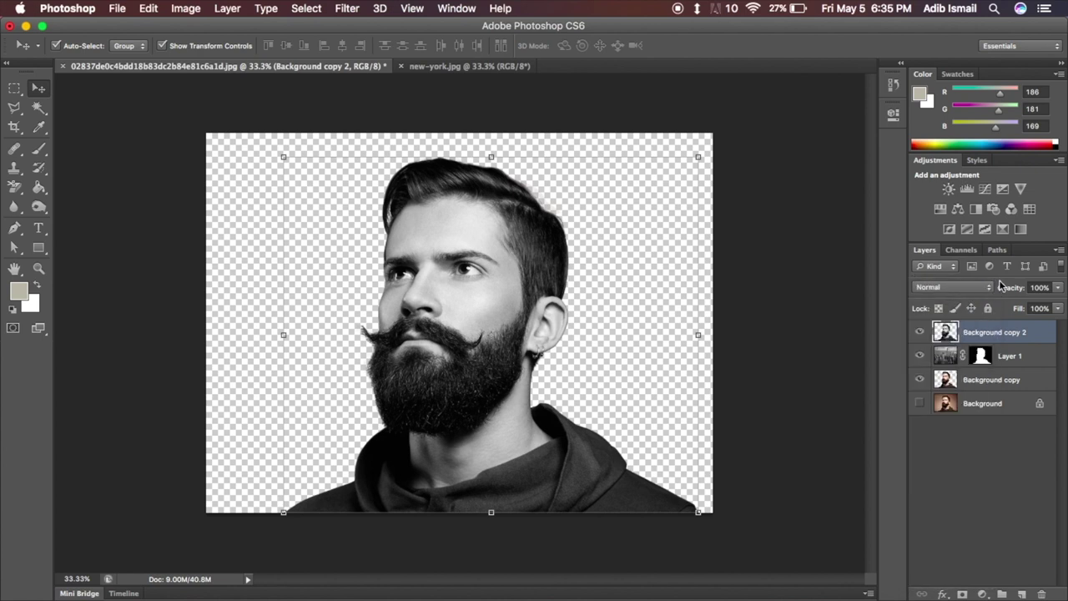
left_click(986, 288)
left_click(962, 326)
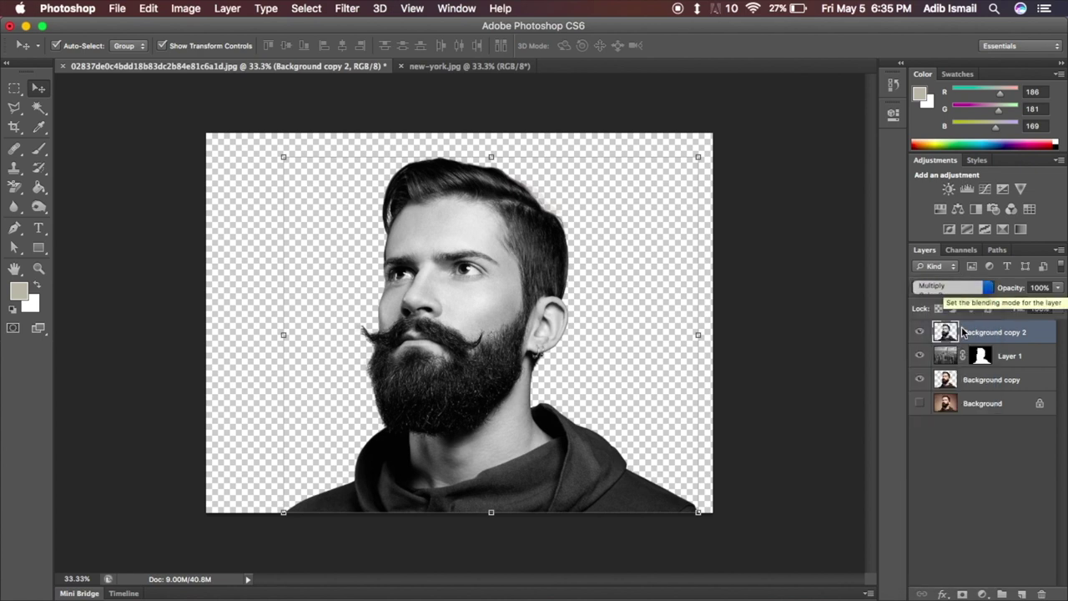
left_click(951, 287)
left_click(947, 372)
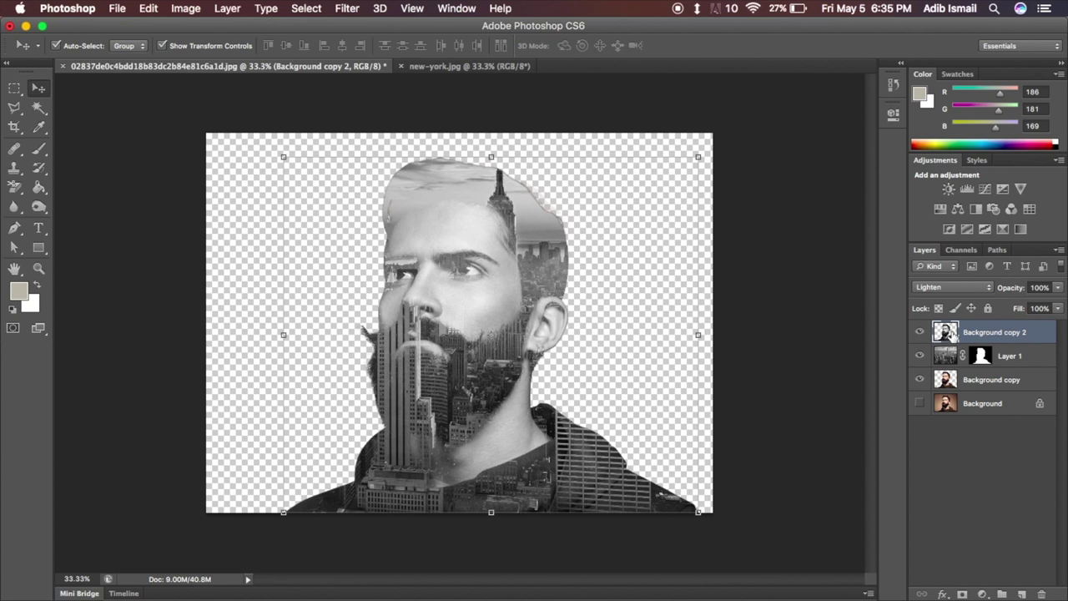
Mask Background copy 2 and paint out the area under the chin with a 400 px brush.
left_click(962, 594)
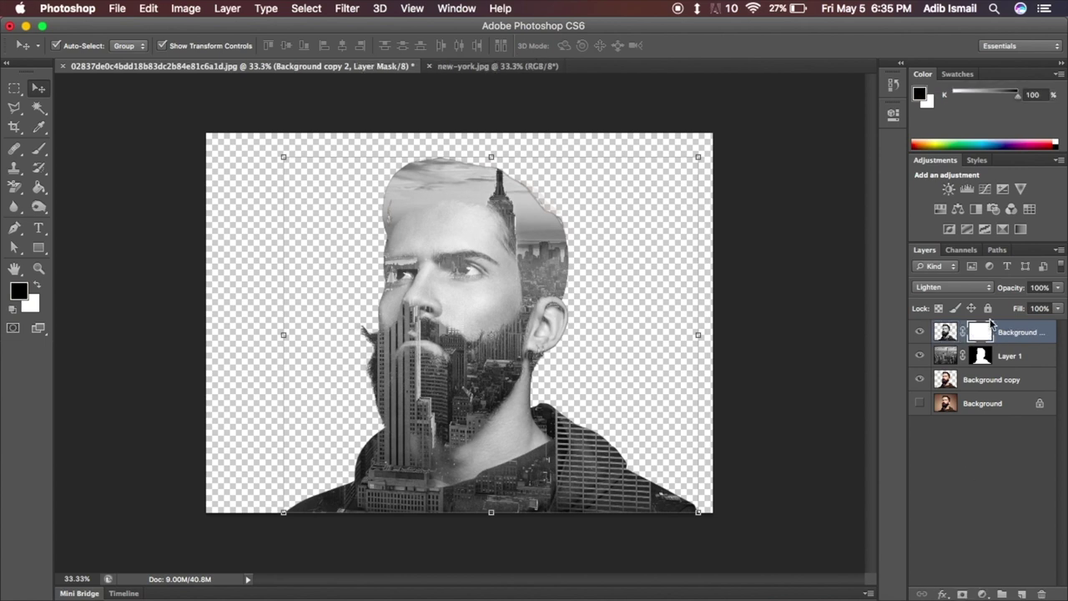
left_click(42, 149)
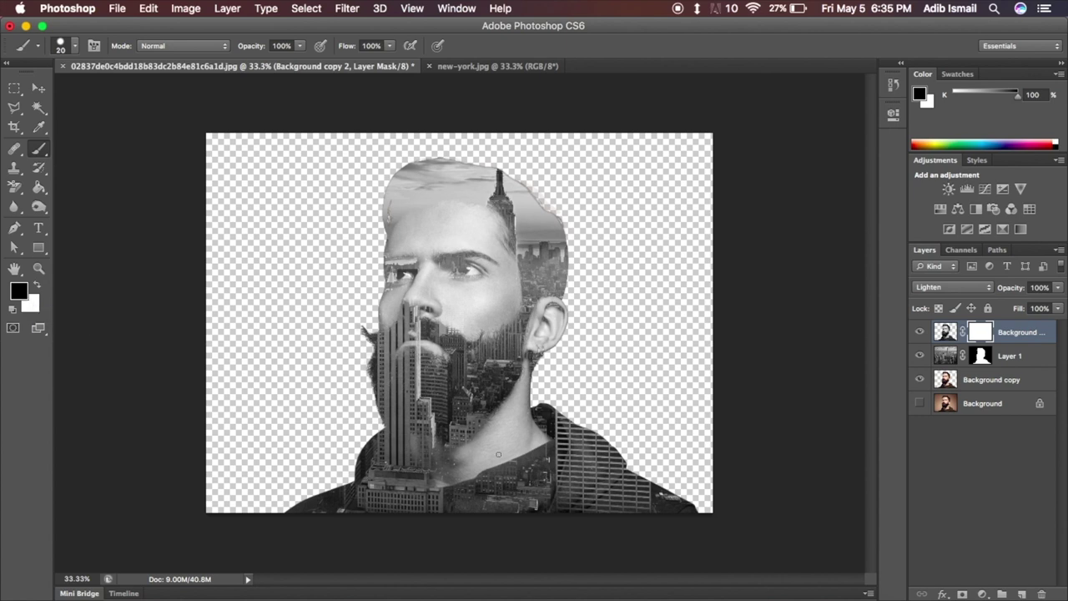
key("bracketright")
key("bracketright")
key("bracketright")
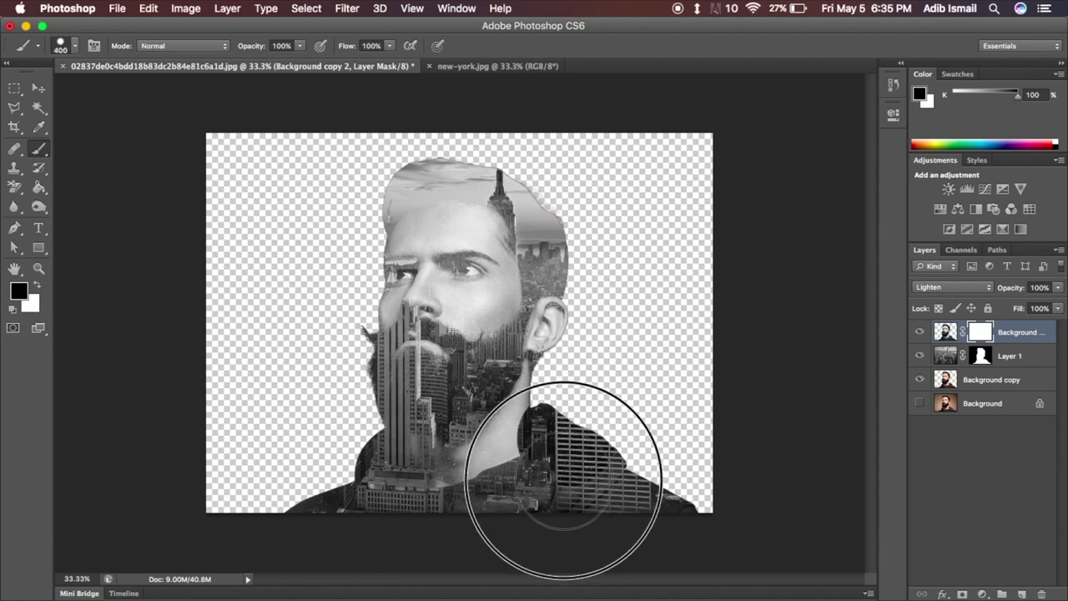
mouse_move(622, 474)
left_mouse_down()
mouse_move(525, 393)
mouse_move(358, 500)
mouse_move(560, 382)
mouse_move(581, 330)
left_mouse_up()
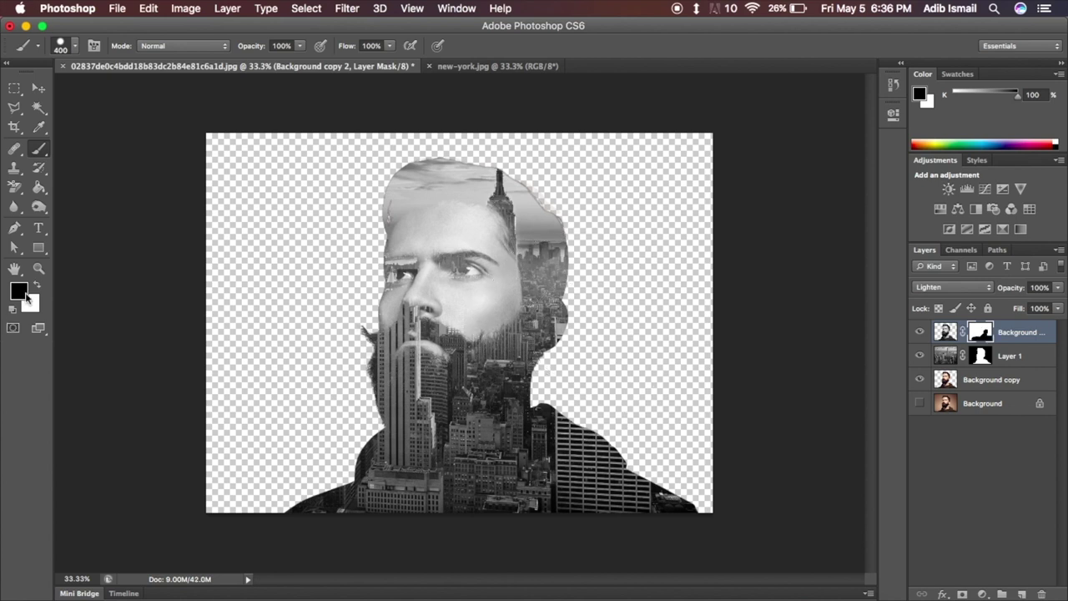
Try painting the ear and neck back in white, then undo that stroke.
left_click(37, 286)
mouse_move(546, 330)
left_mouse_down()
mouse_move(526, 402)
mouse_move(358, 454)
mouse_move(262, 453)
mouse_move(477, 441)
mouse_move(434, 447)
left_mouse_up()
key("ctrl+z")
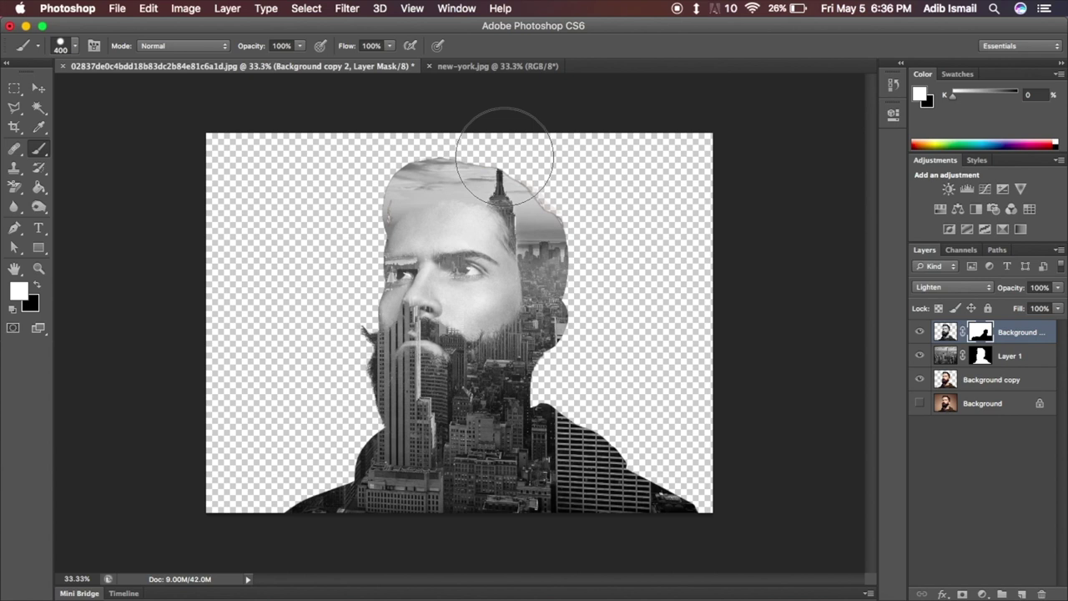
left_click(944, 357)
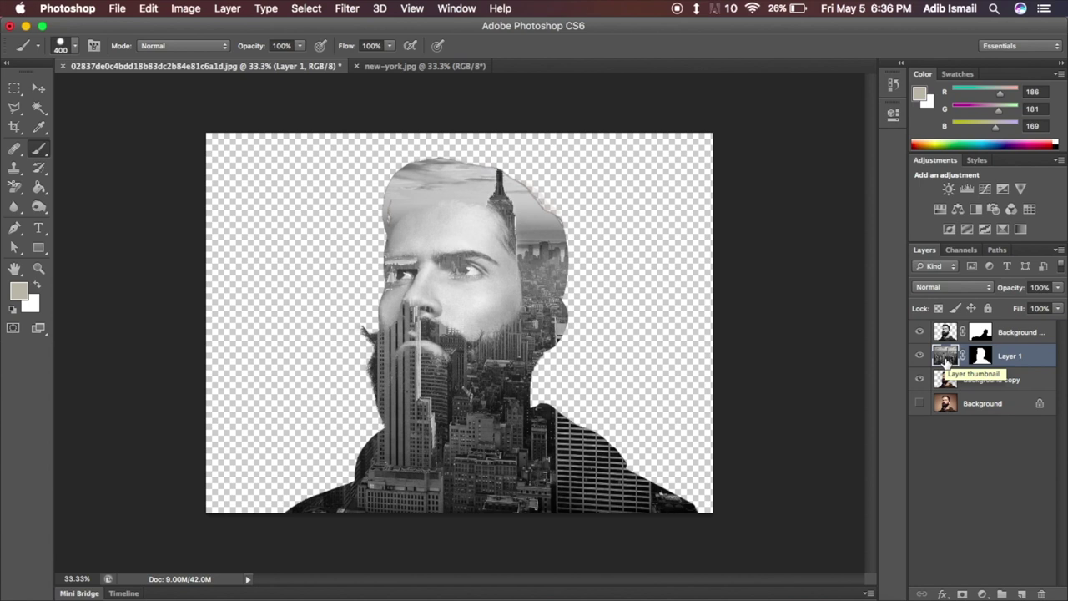
Duplicate Layer 1, discard the copy's silhouette mask, and give it a fresh blank mask.
key("ctrl+j")
mouse_move(981, 355)
left_mouse_down()
mouse_move(998, 376)
mouse_move(1041, 595)
left_mouse_up()
left_click(483, 232)
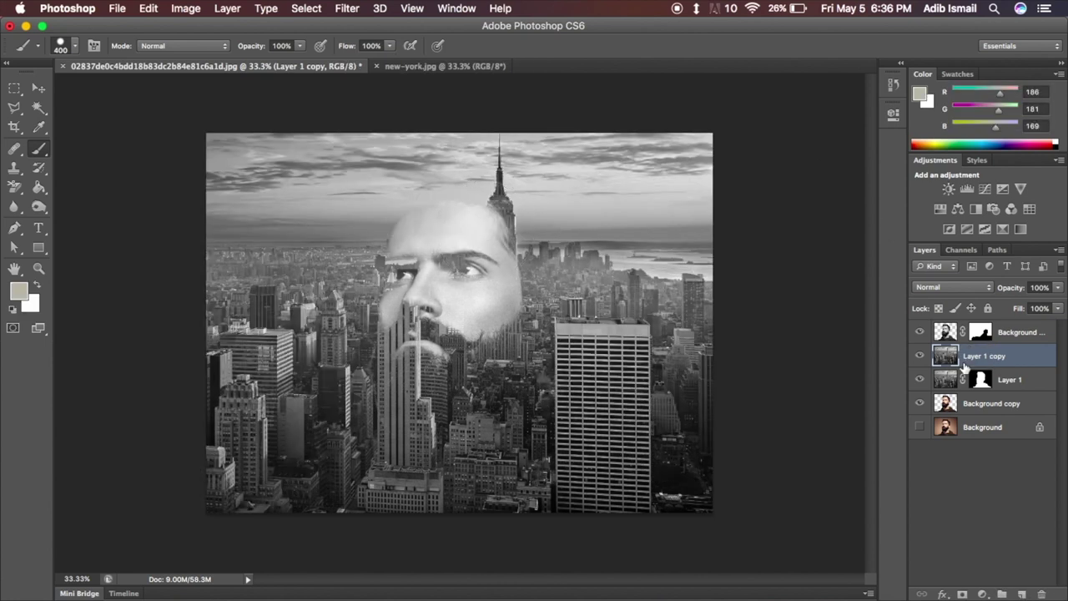
left_click(964, 594)
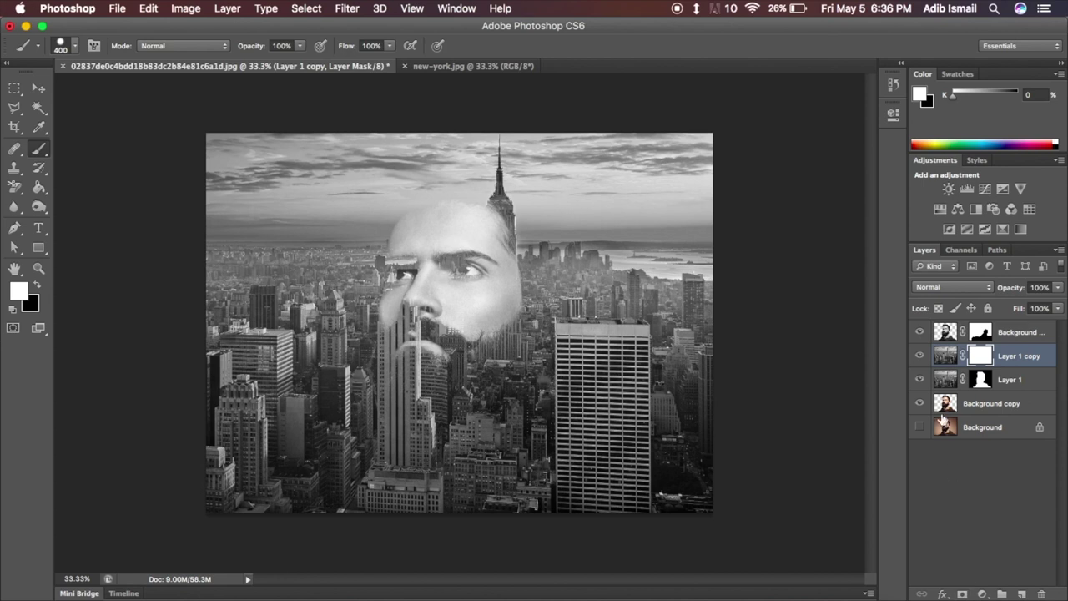
Paint the copy's mask black except the spire, zooming in to refine with a smaller brush.
key("x")
mouse_move(215, 142)
left_mouse_down()
mouse_move(393, 250)
mouse_move(326, 322)
mouse_move(274, 203)
mouse_move(668, 275)
mouse_move(650, 191)
left_mouse_up()
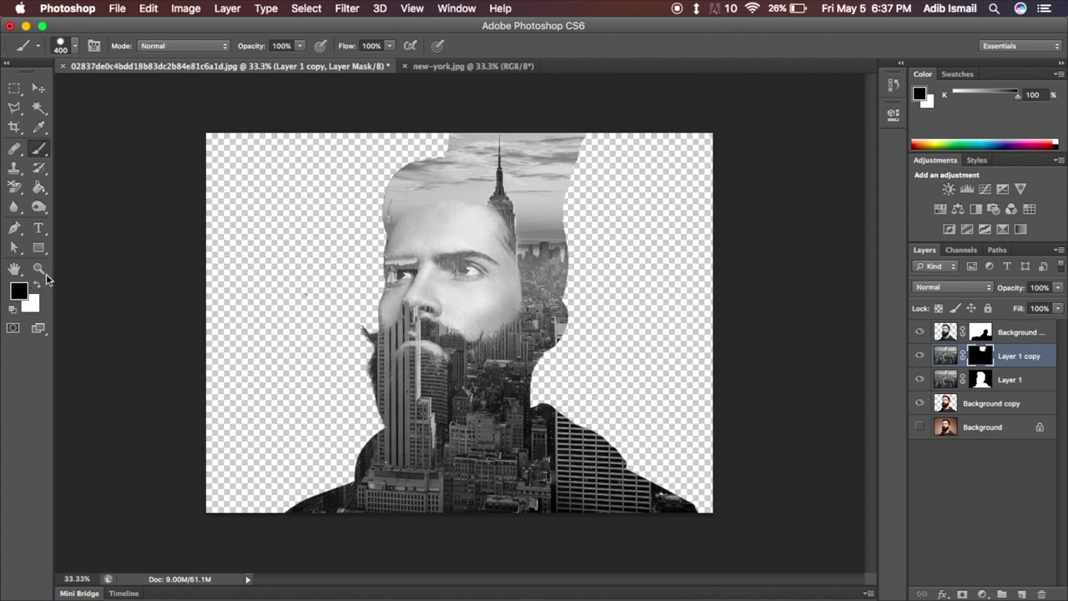
left_click(39, 268)
left_click(484, 167)
left_click(551, 174)
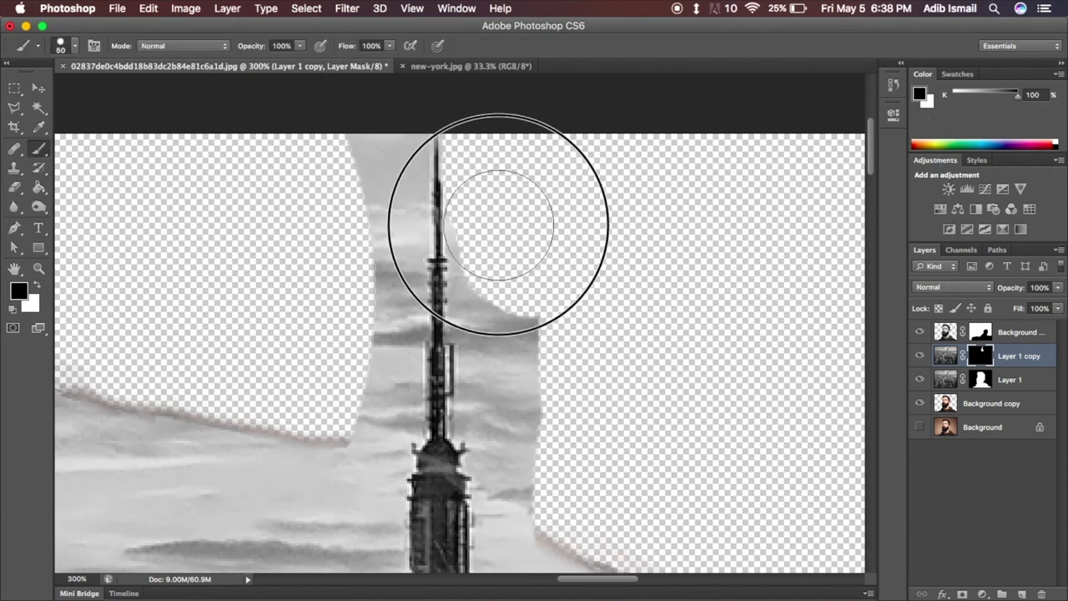
mouse_move(499, 224)
left_mouse_down()
mouse_move(370, 167)
mouse_move(353, 376)
left_mouse_up()
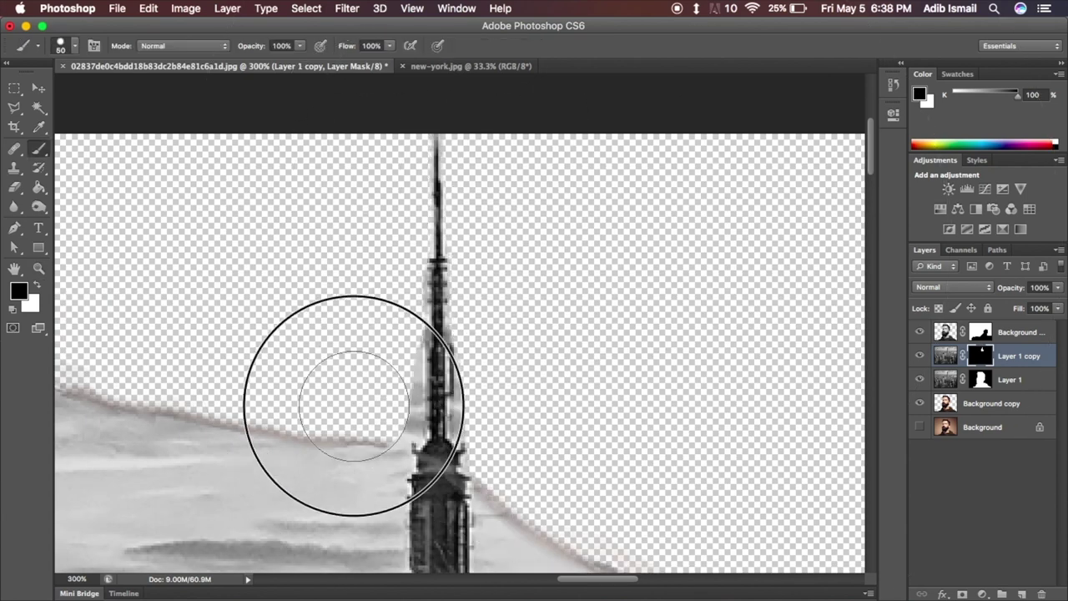
key("bracketleft")
key("bracketleft")
key("bracketleft")
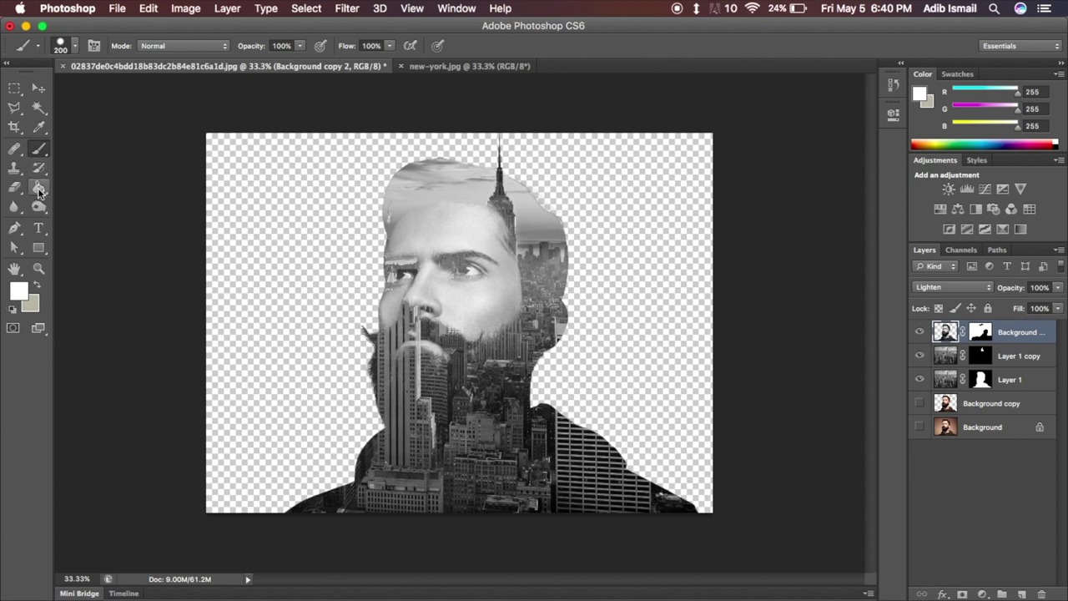
Fill a new Layer 2 with beige using the Paint Bucket and place it beneath the city layers.
left_click(40, 187)
left_click(36, 286)
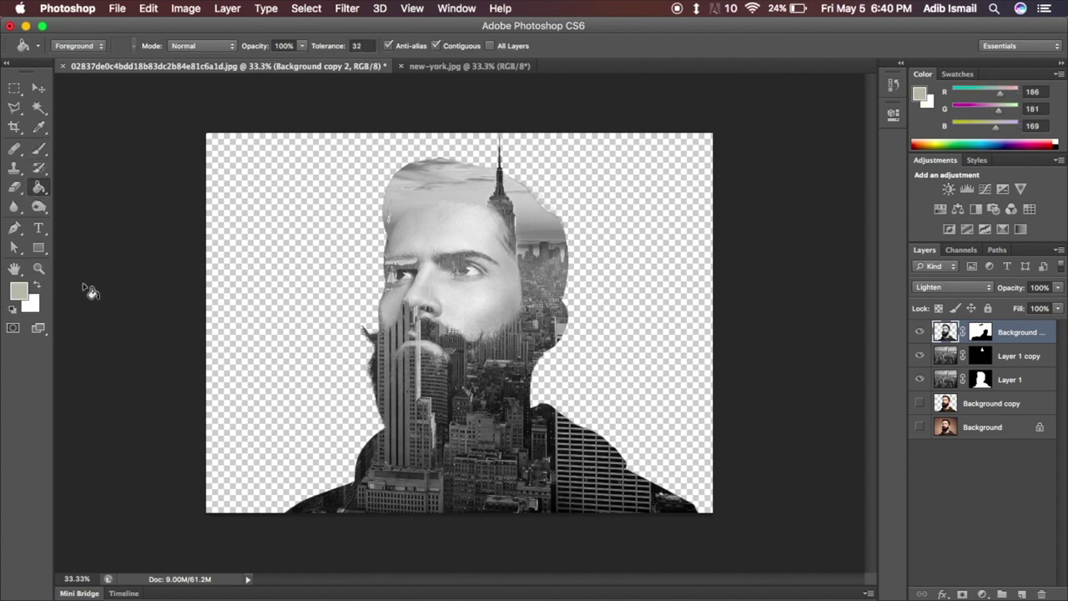
left_click(1022, 593)
left_click(313, 188)
left_click_drag(998, 338, 998, 415)
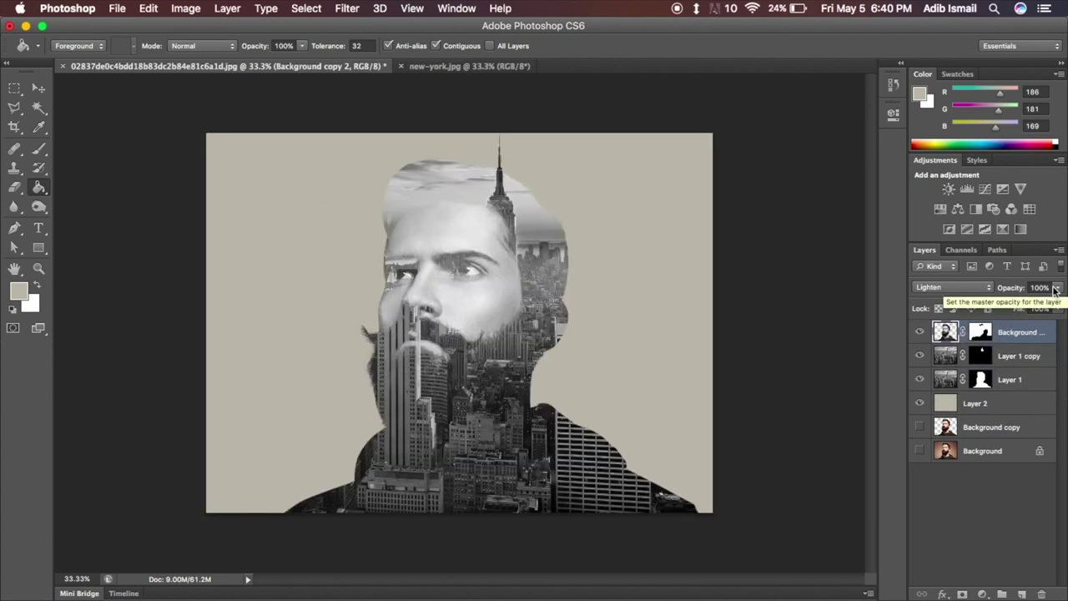